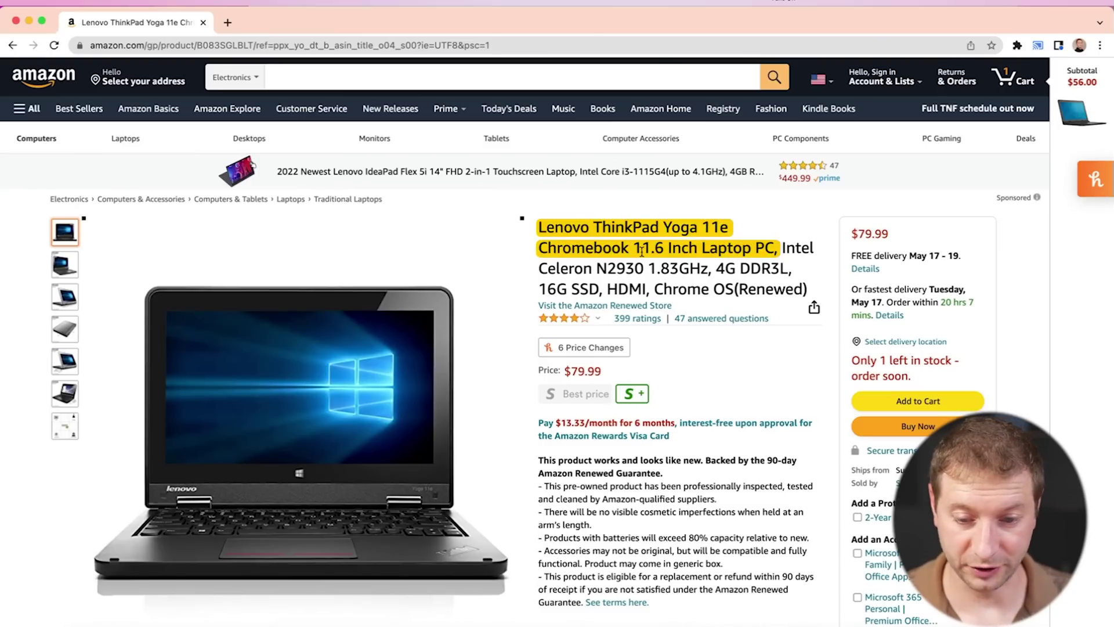
Step: Clear the title highlight on the $79.99 renewed Lenovo ThinkPad Yoga 11e Amazon listing
{"action": "left_click", "coordinate": [641, 251]}
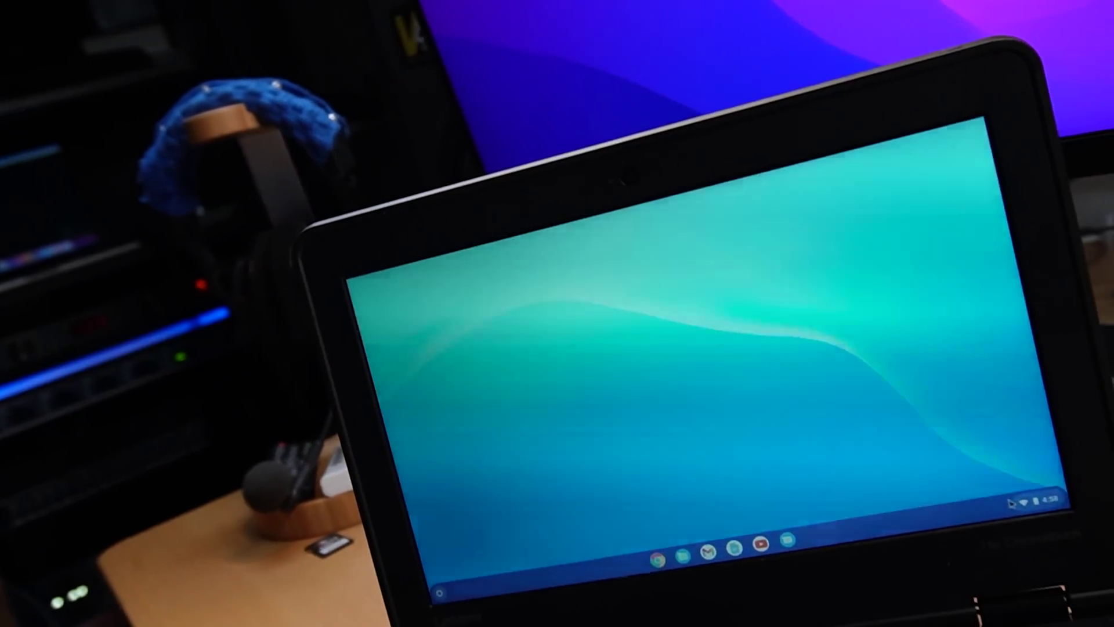
Step: Turn on Linux under Settings > Developers and enter the Linux username for the install
{"action": "left_click", "coordinate": [1103, 512]}
{"action": "left_click", "coordinate": [1011, 307]}
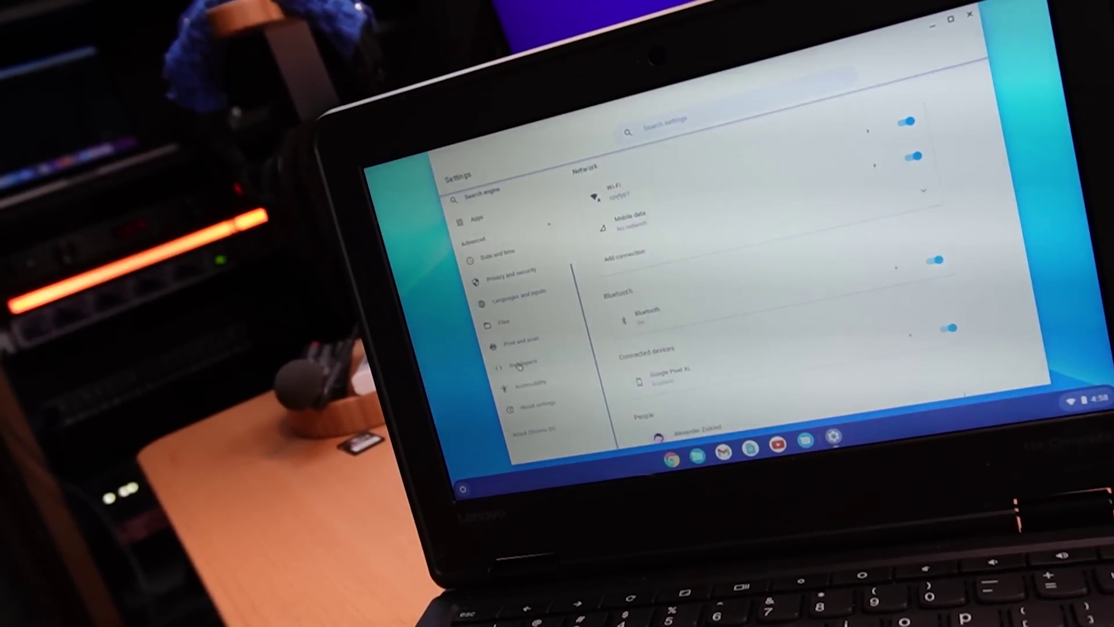
{"action": "left_click", "coordinate": [519, 365]}
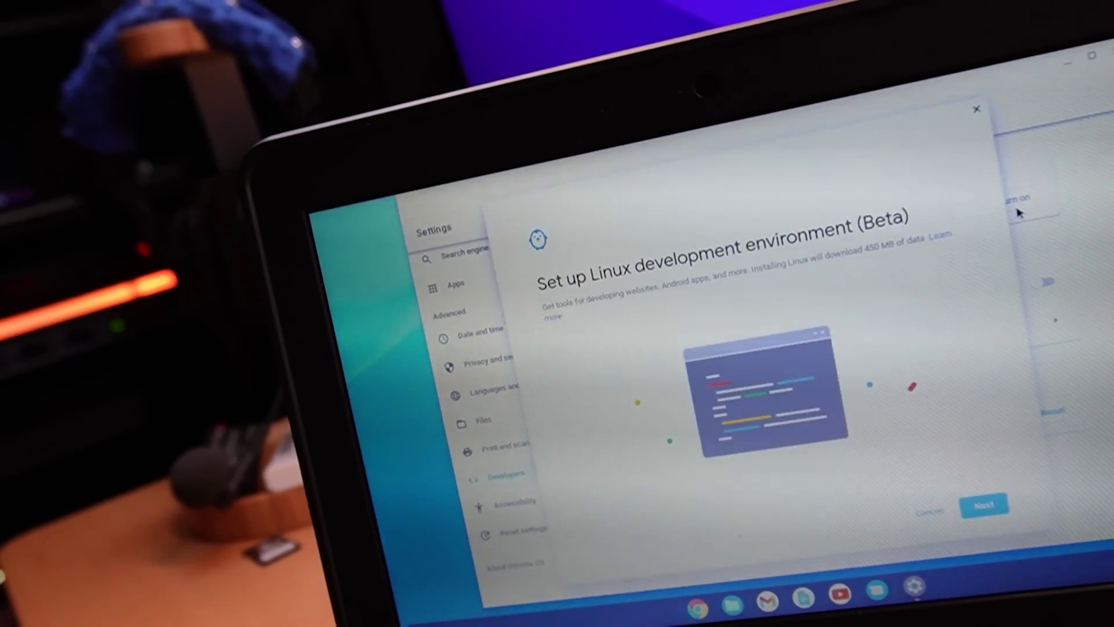
{"action": "left_click", "coordinate": [984, 504]}
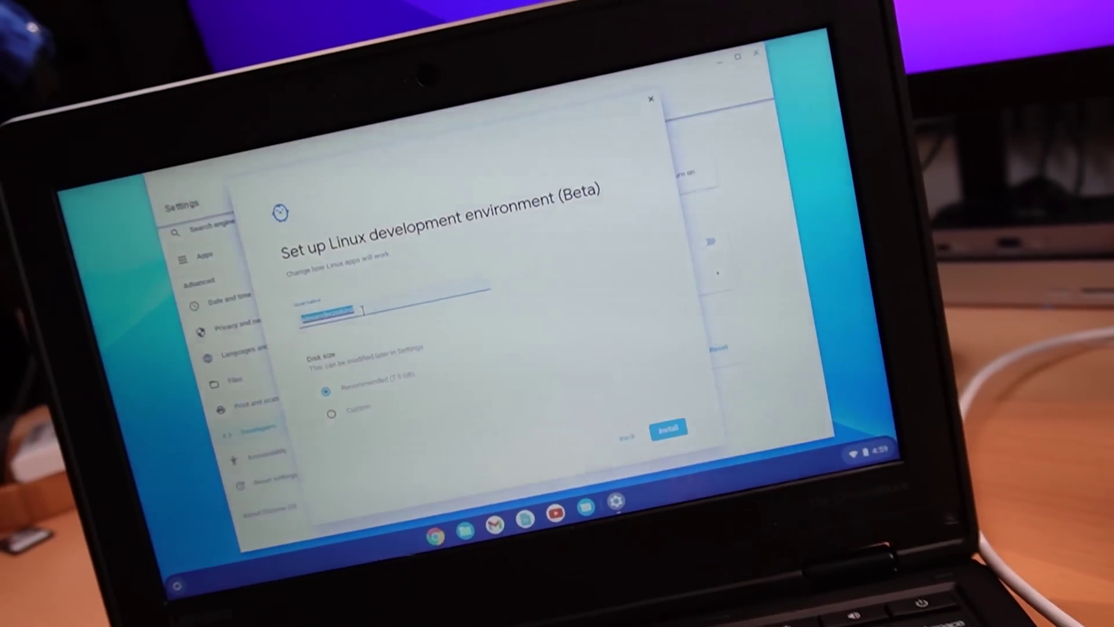
{"action": "type", "text": "alex"}
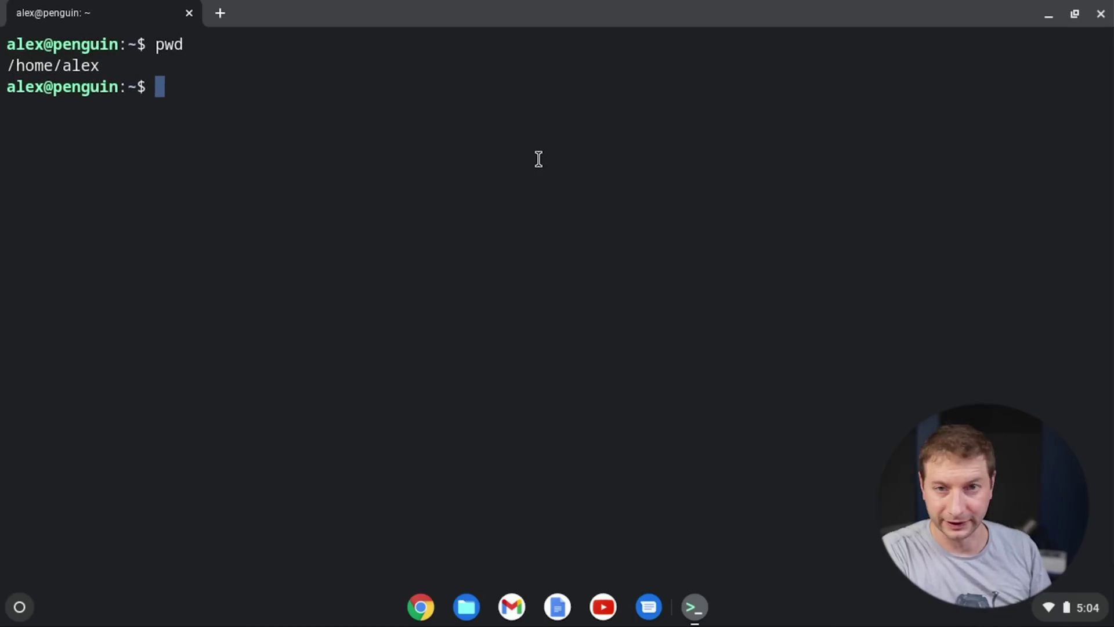
Step: Adjust the terminal font size with Ctrl+Plus and Ctrl+Minus until the pwd output reads comfortably
{"action": "key", "text": "ctrl+plus"}
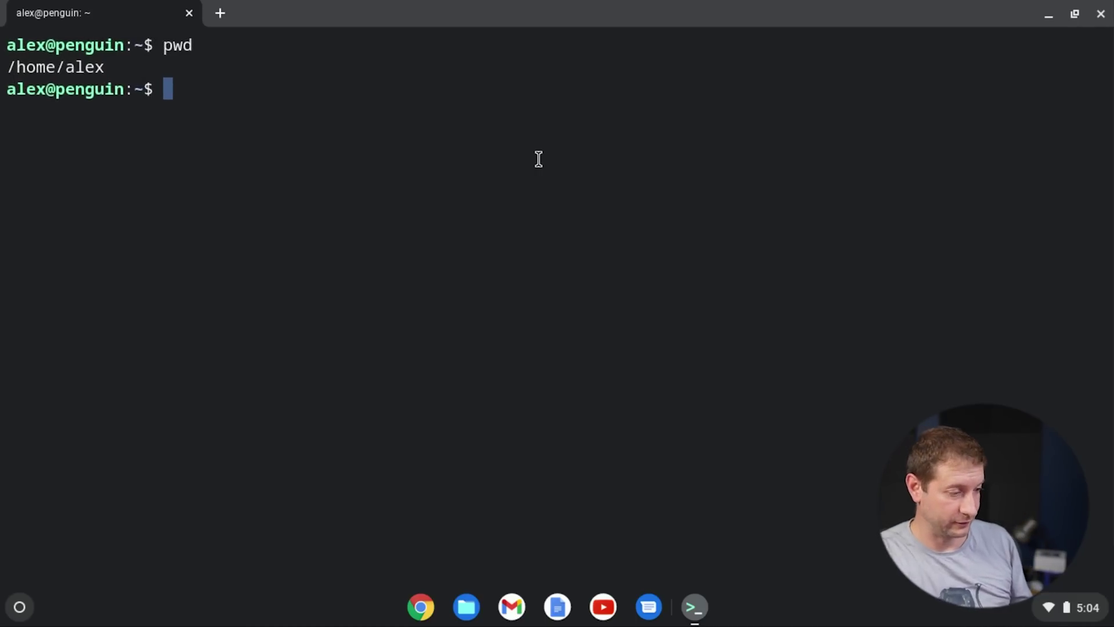
{"action": "key", "text": "ctrl+plus"}
{"action": "key", "text": "ctrl+minus"}
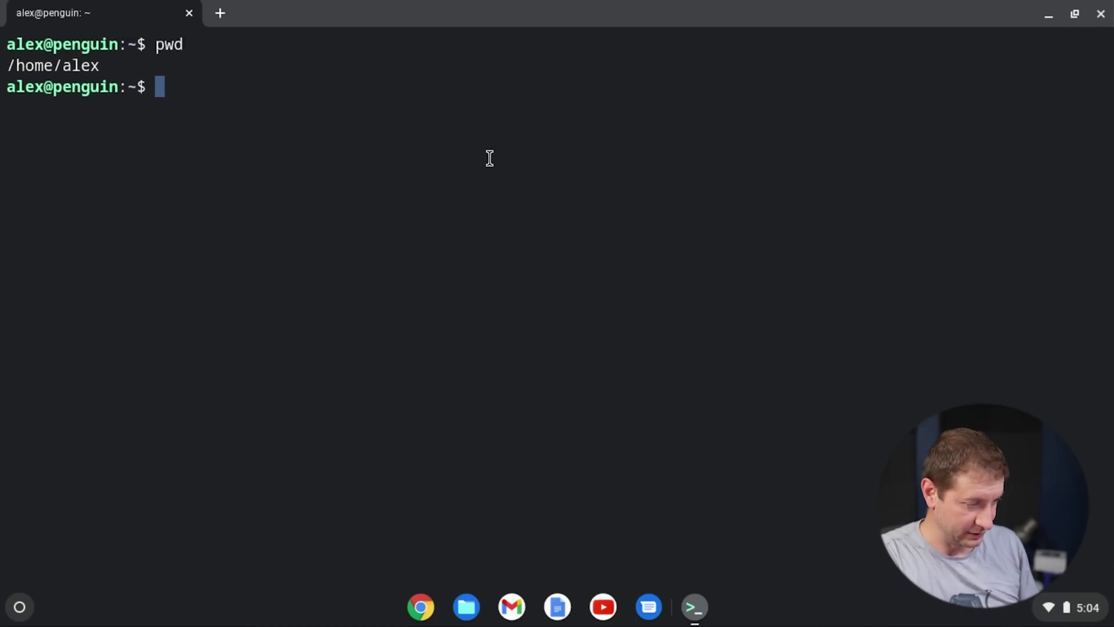
{"action": "key", "text": "ctrl+plus"}
{"action": "key", "text": "ctrl+plus"}
{"action": "key", "text": "ctrl+minus"}
{"action": "key", "text": "ctrl+minus"}
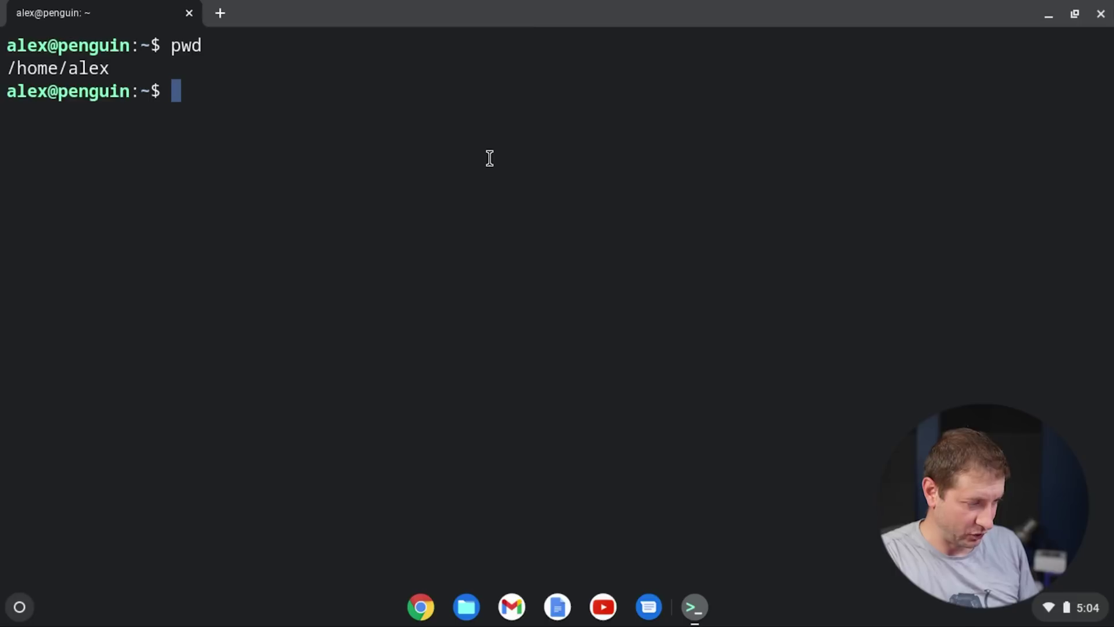
{"action": "key", "text": "ctrl+plus"}
{"action": "key", "text": "ctrl+minus"}
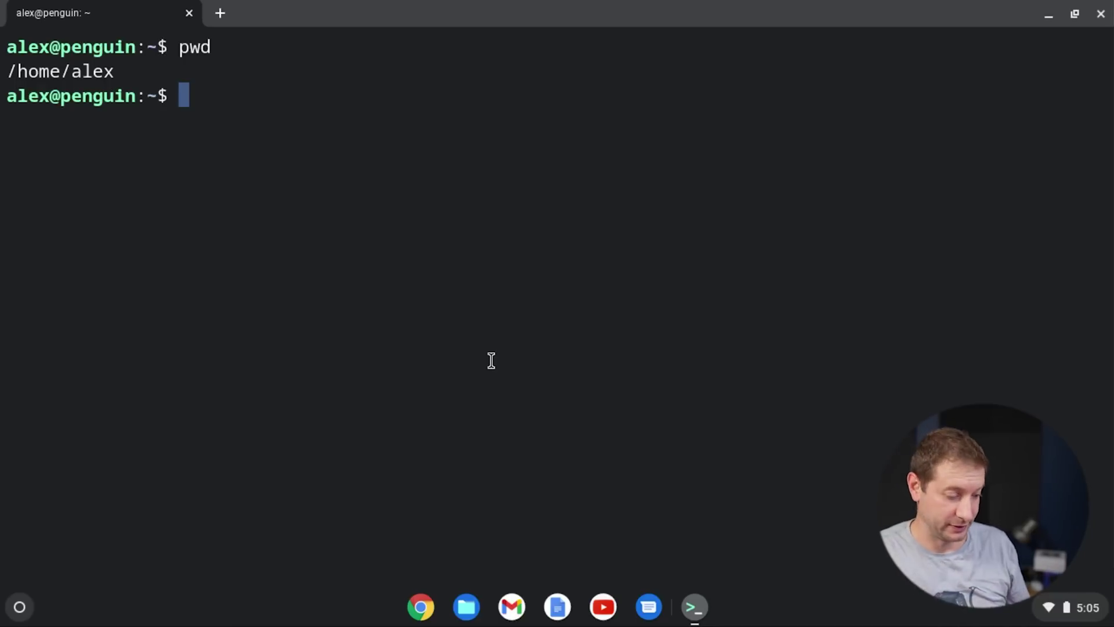
Step: Run 'sudo apt install nodejs', then 'sudo apt-get update', then retry with --fix-missing
{"action": "type", "text": "sudo apt install nodejs"}
{"action": "key", "text": "Return"}
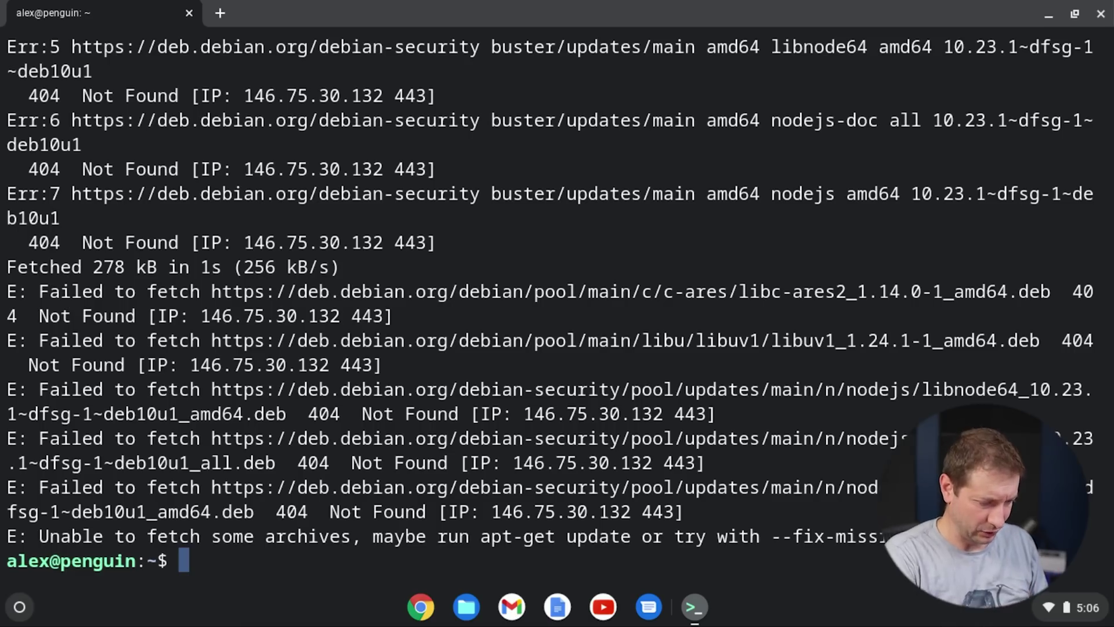
{"action": "type", "text": "apt-get "}
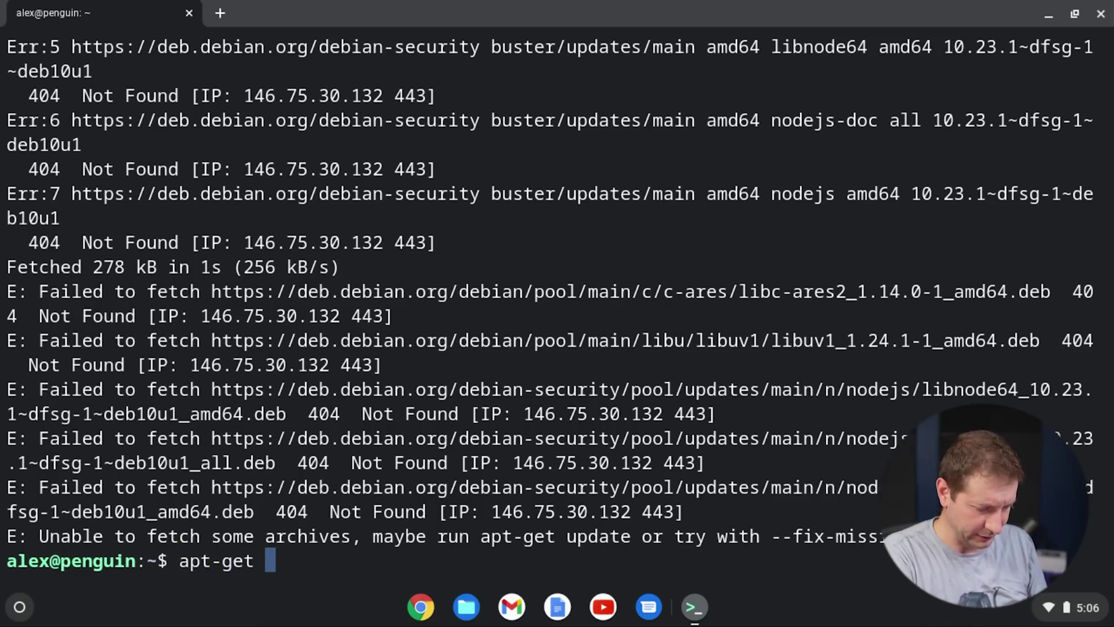
{"action": "type", "text": "update"}
{"action": "key", "text": "Return"}
{"action": "type", "text": "sudo a"}
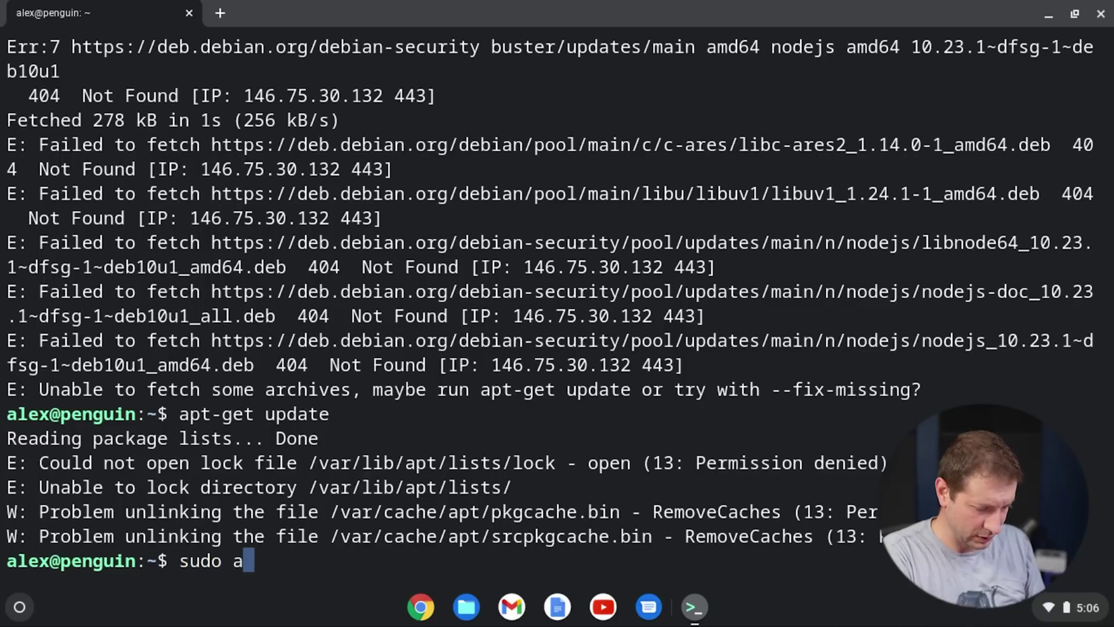
{"action": "type", "text": "pt-get update"}
{"action": "key", "text": "Return"}
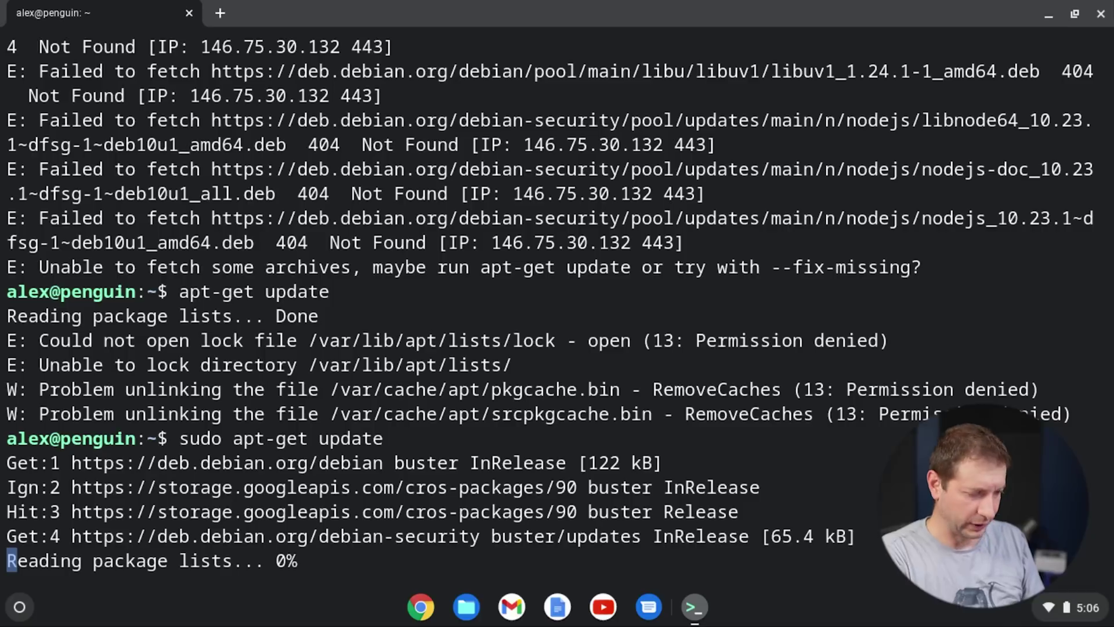
{"action": "key", "text": "Return"}
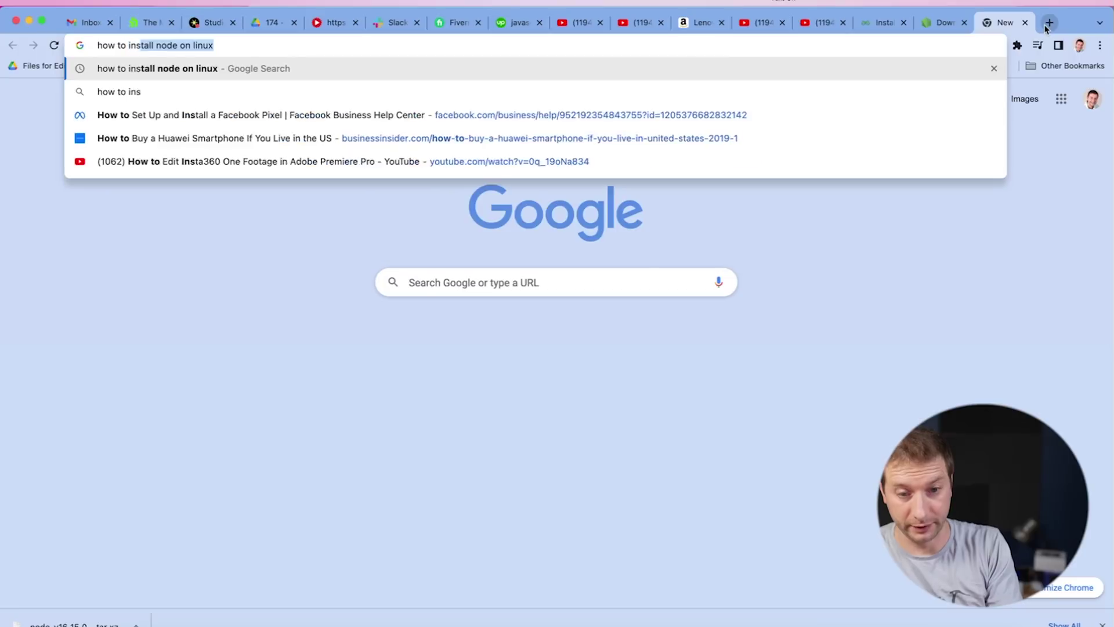
Step: Search Google for installing Node.js on a Chromebook and select Grepper's full NodeSource curl setup line
{"action": "type", "text": "srtall"}
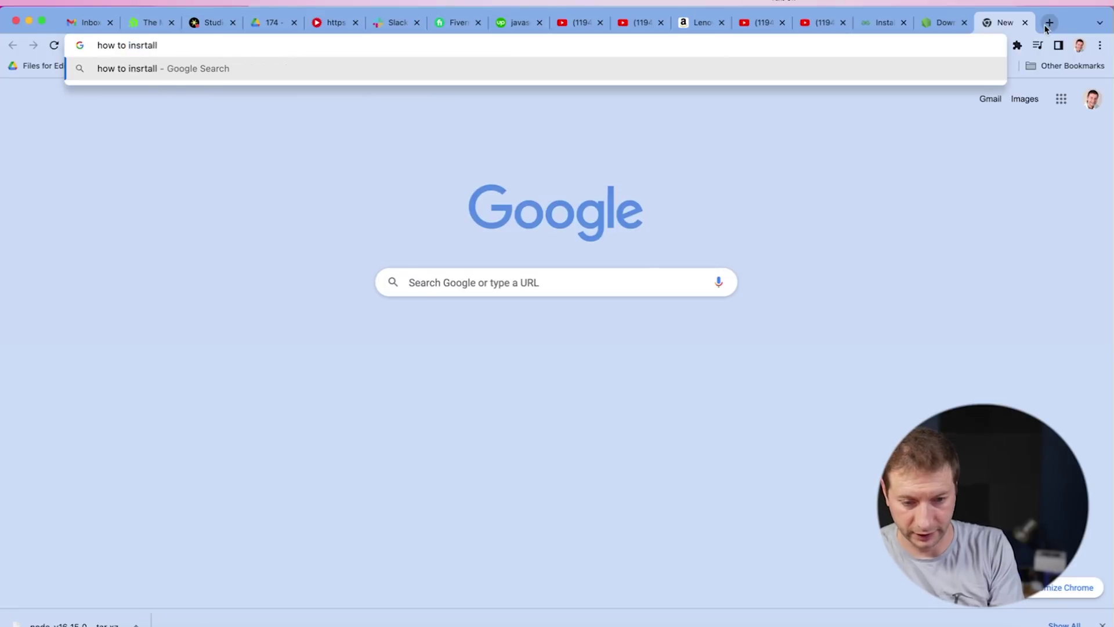
{"action": "type", "text": " nodejs "}
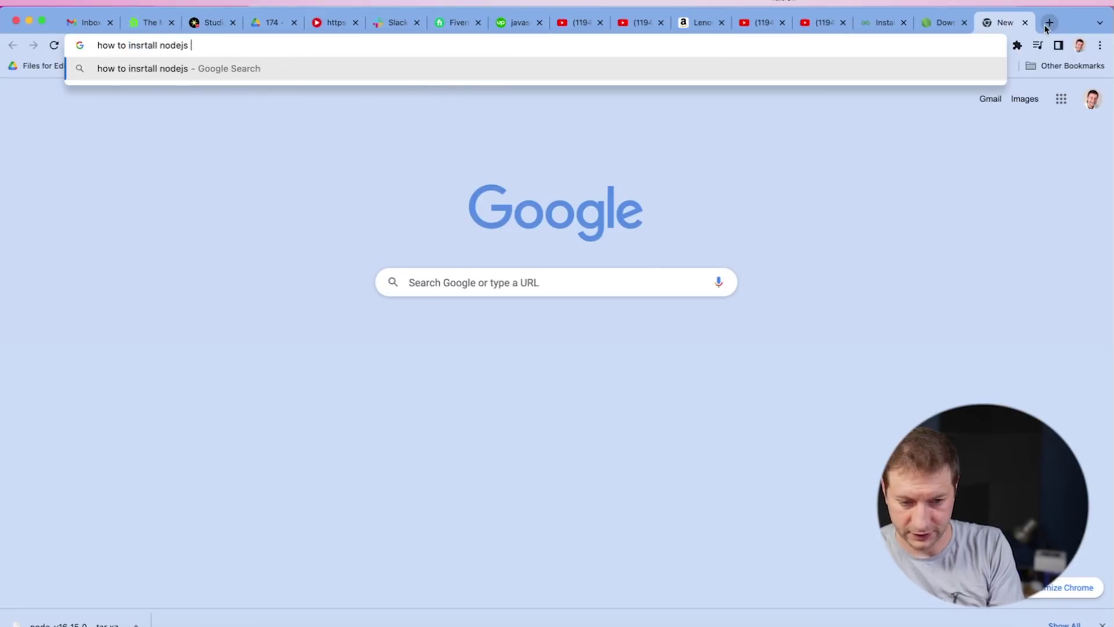
{"action": "type", "text": "on chro"}
{"action": "left_click_drag", "start_coordinate": [572, 401], "coordinate": [161, 398]}
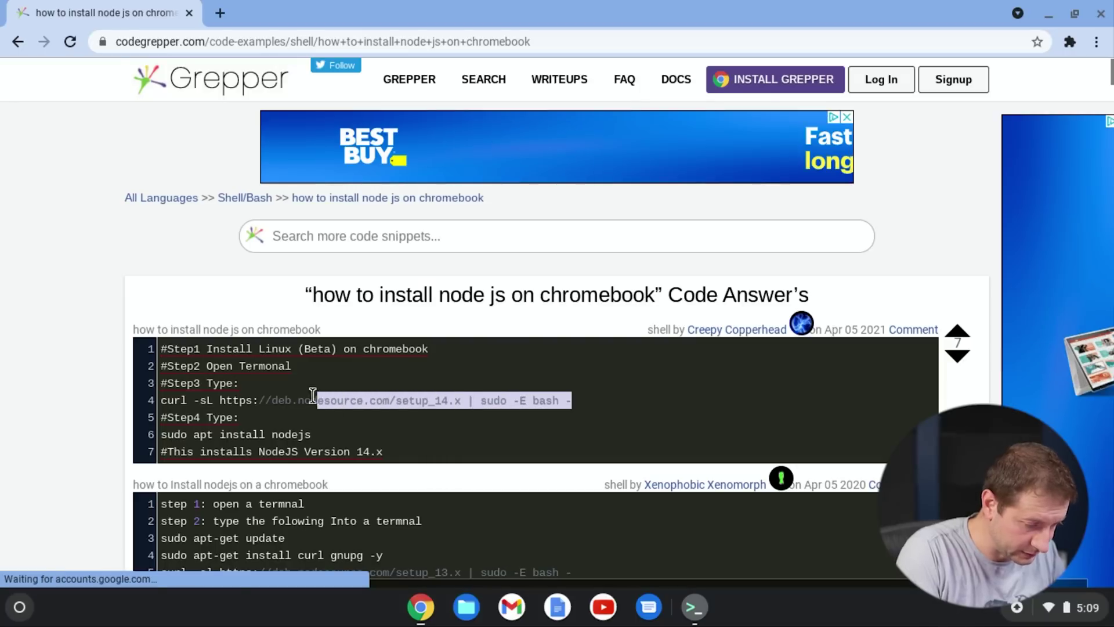
{"action": "left_click", "coordinate": [425, 398]}
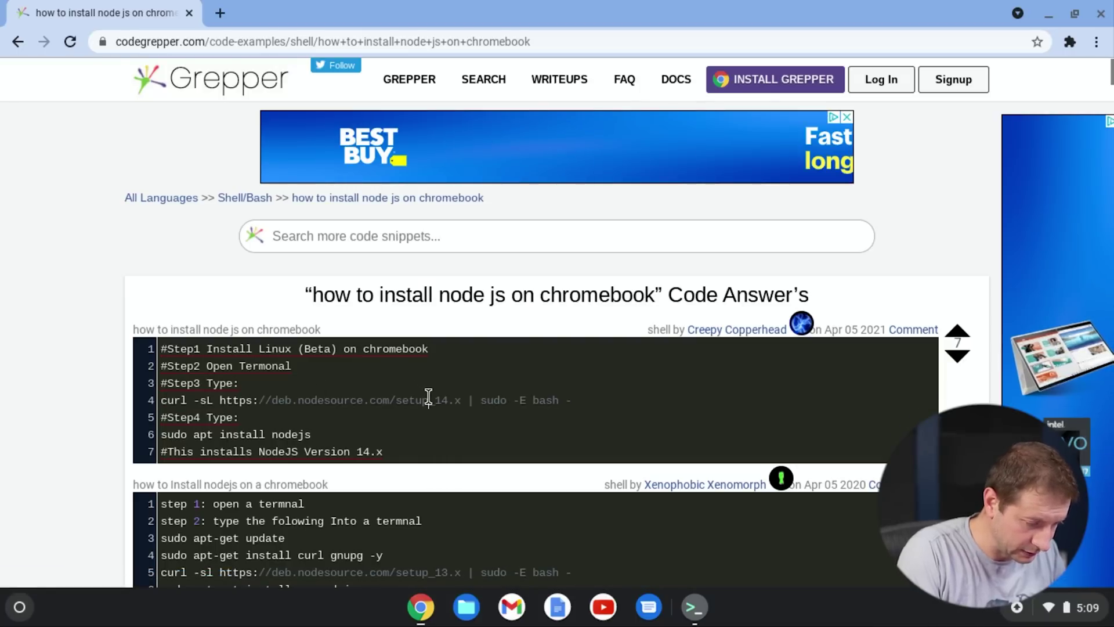
{"action": "triple_click", "coordinate": [429, 398]}
{"action": "left_click", "coordinate": [694, 607]}
{"action": "key", "text": "ctrl+v"}
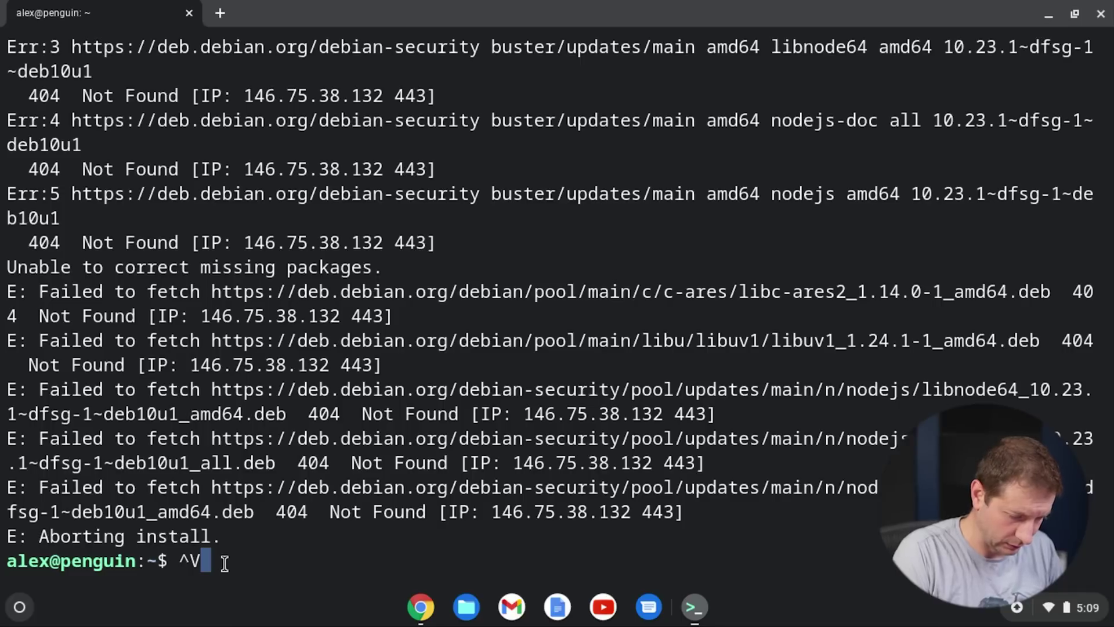
{"action": "key", "text": "BackSpace"}
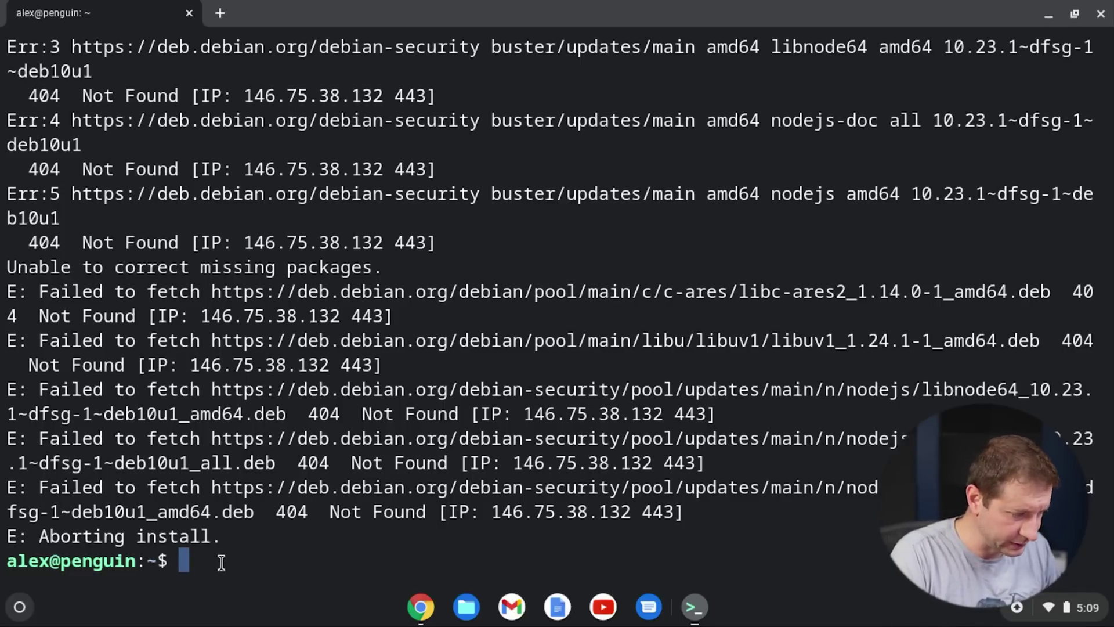
{"action": "key", "text": "ctrl+shift+v"}
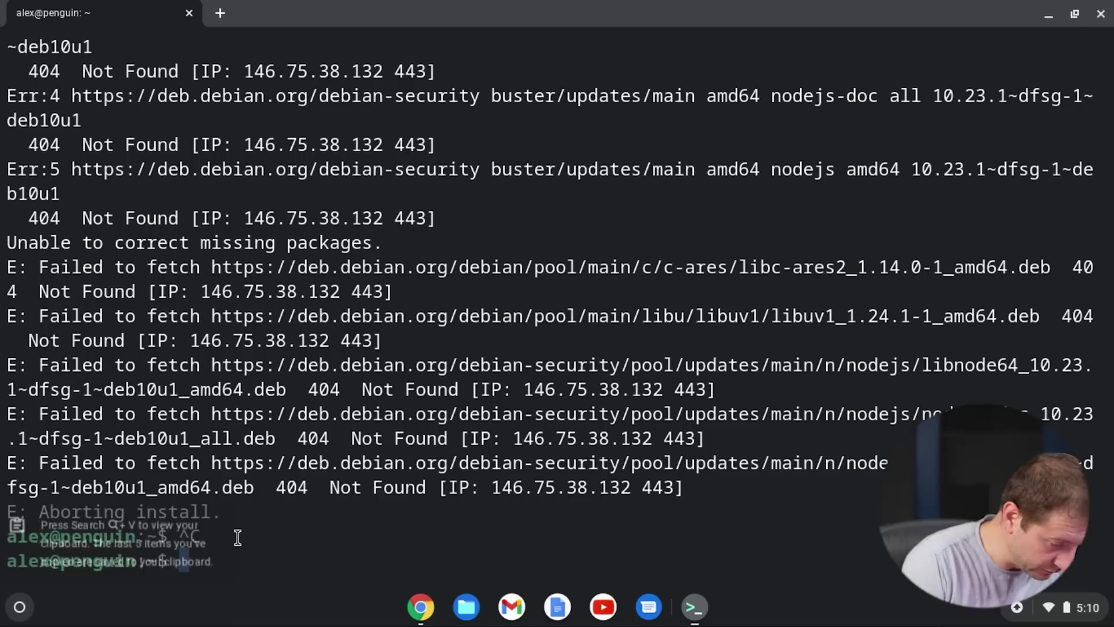
{"action": "key", "text": "ctrl+c"}
{"action": "key", "text": "super+v"}
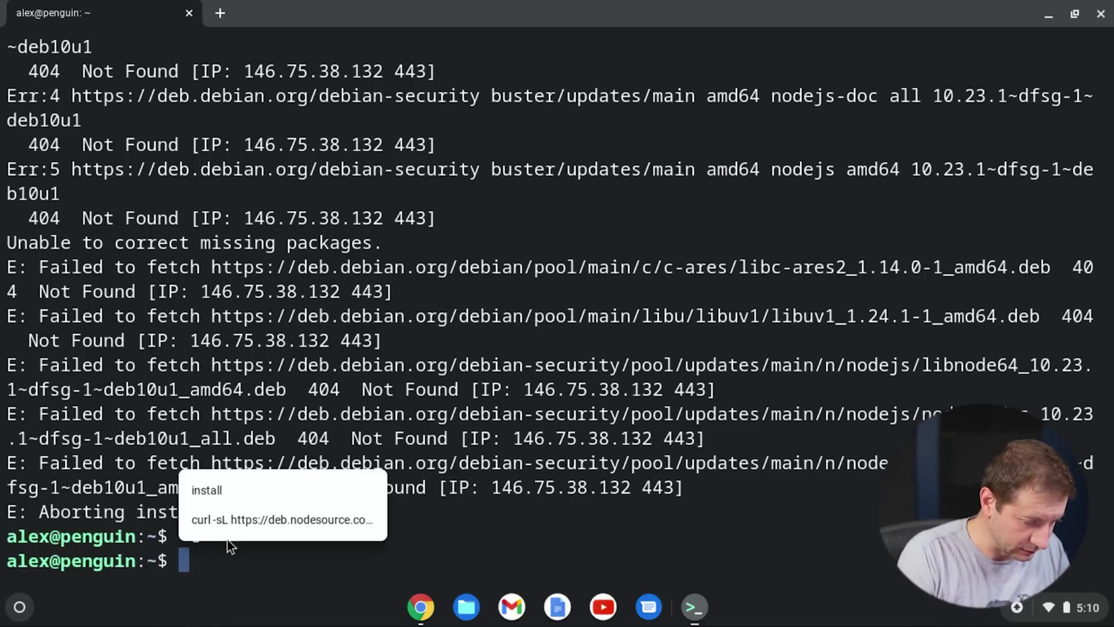
{"action": "left_click", "coordinate": [248, 520]}
{"action": "key", "text": "BackSpace"}
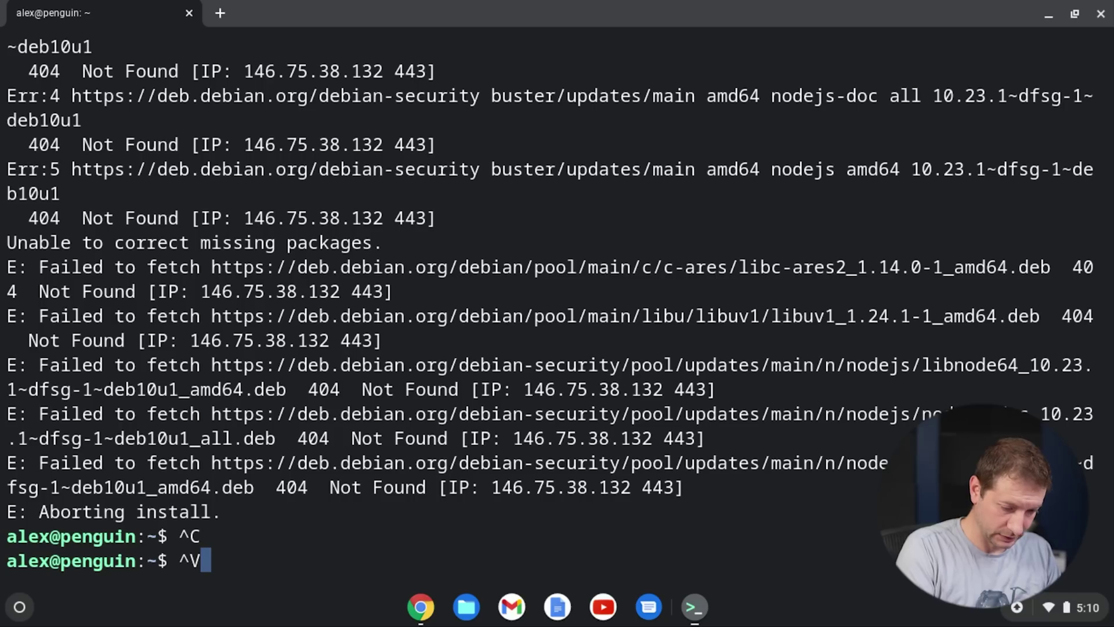
{"action": "key", "text": "BackSpace"}
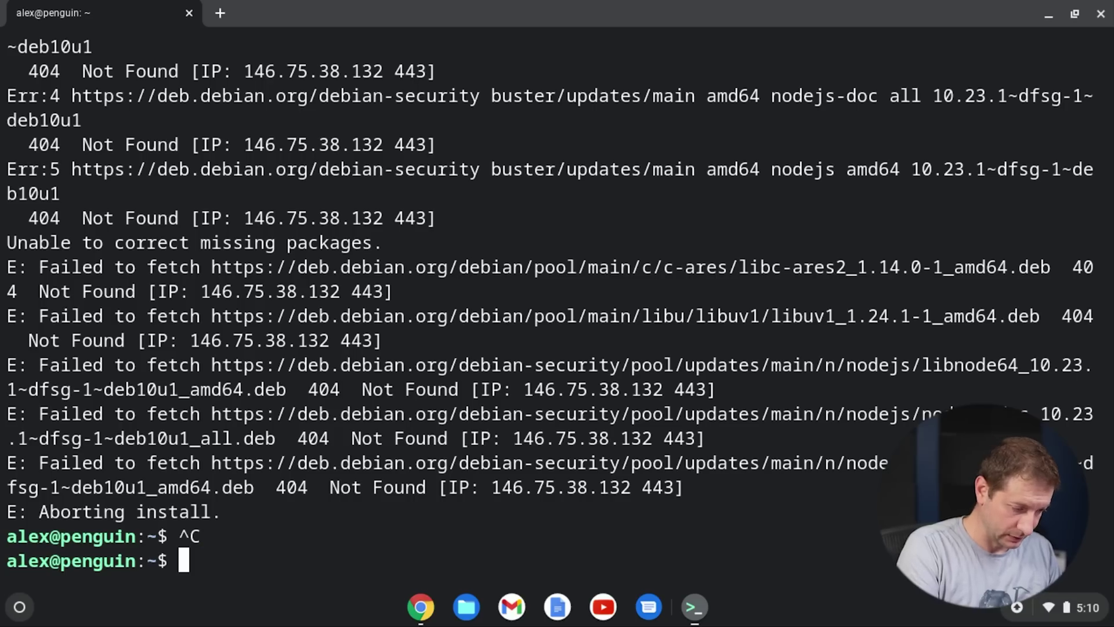
{"action": "key", "text": "super+v"}
{"action": "key", "text": "Escape"}
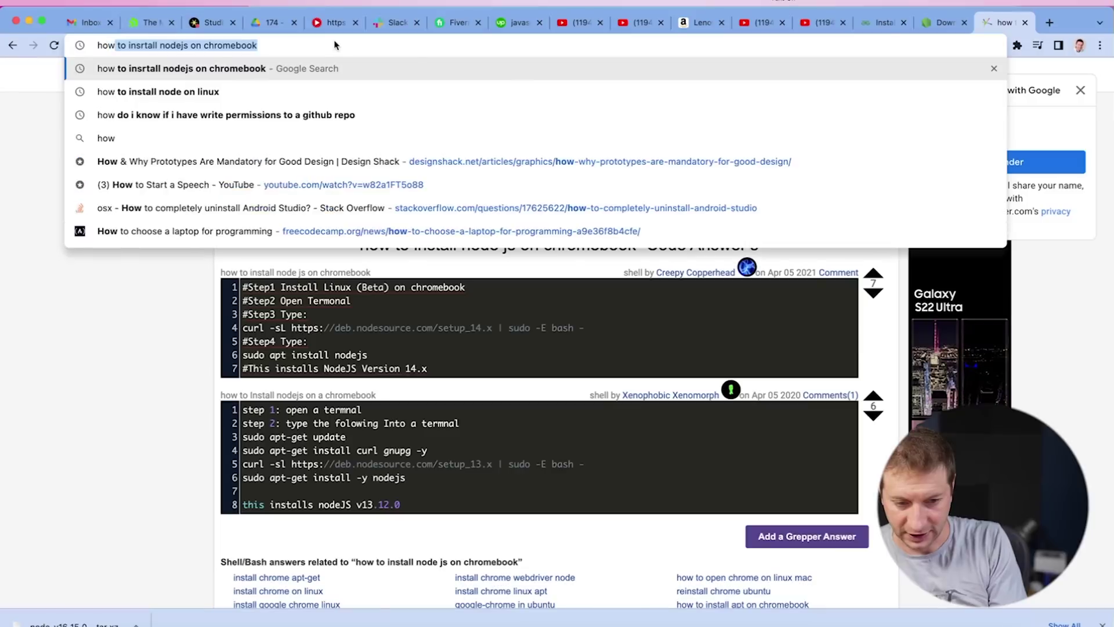
Step: Search how to copy and paste in a Chromebook terminal and scroll Beebom's guide to the Terminal section
{"action": "type", "text": "copy and paste on a ch"}
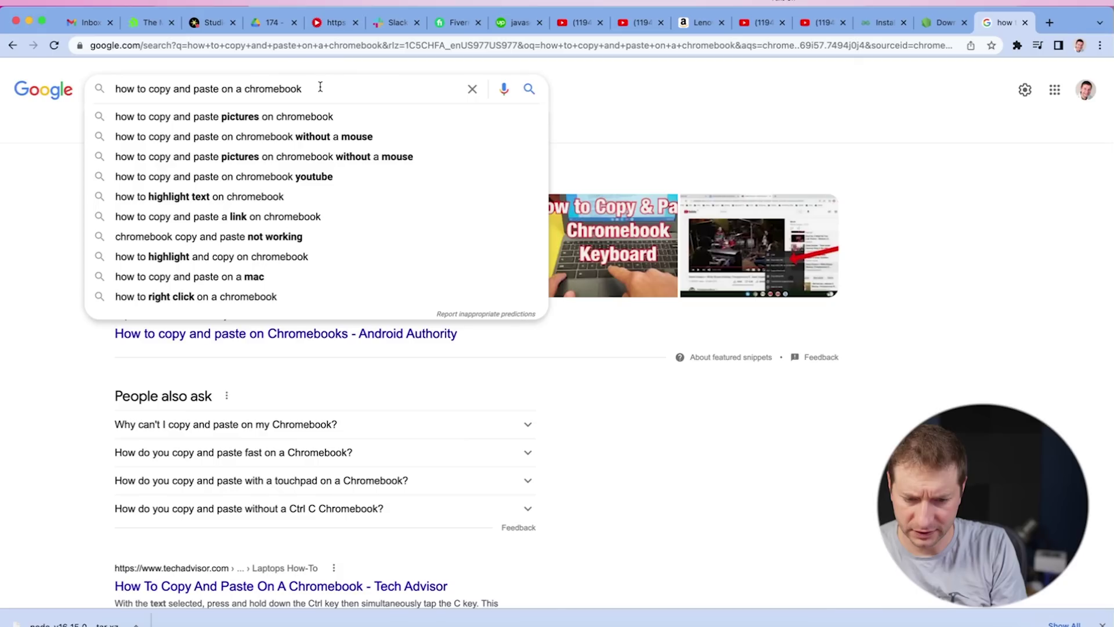
{"action": "type", "text": "in term"}
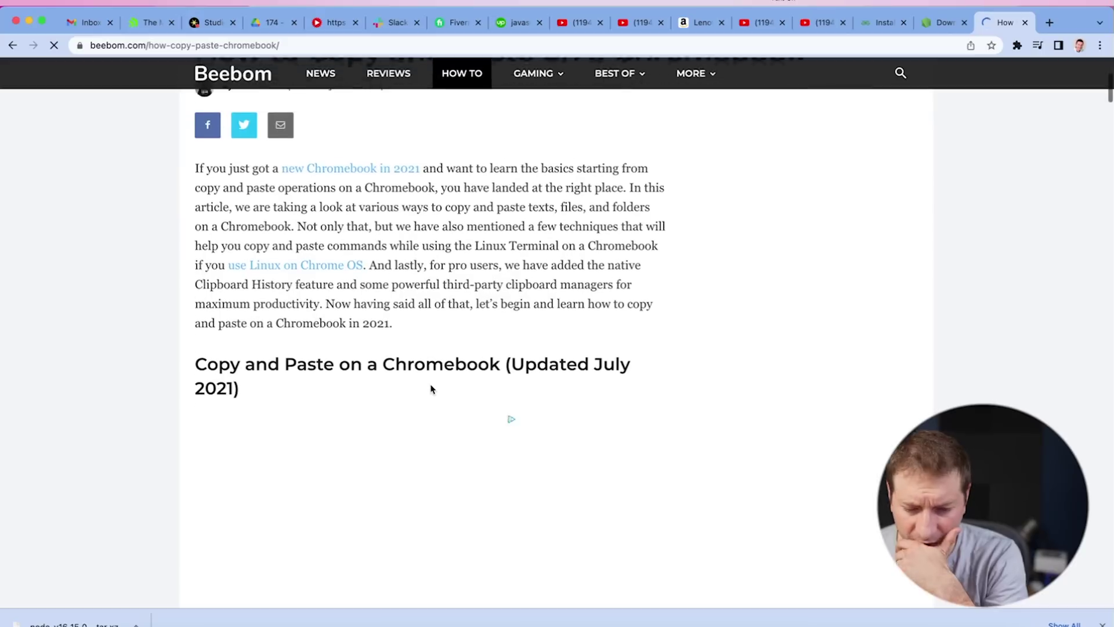
{"action": "scroll", "coordinate": [431, 388], "scroll_direction": "down", "scroll_amount": 3}
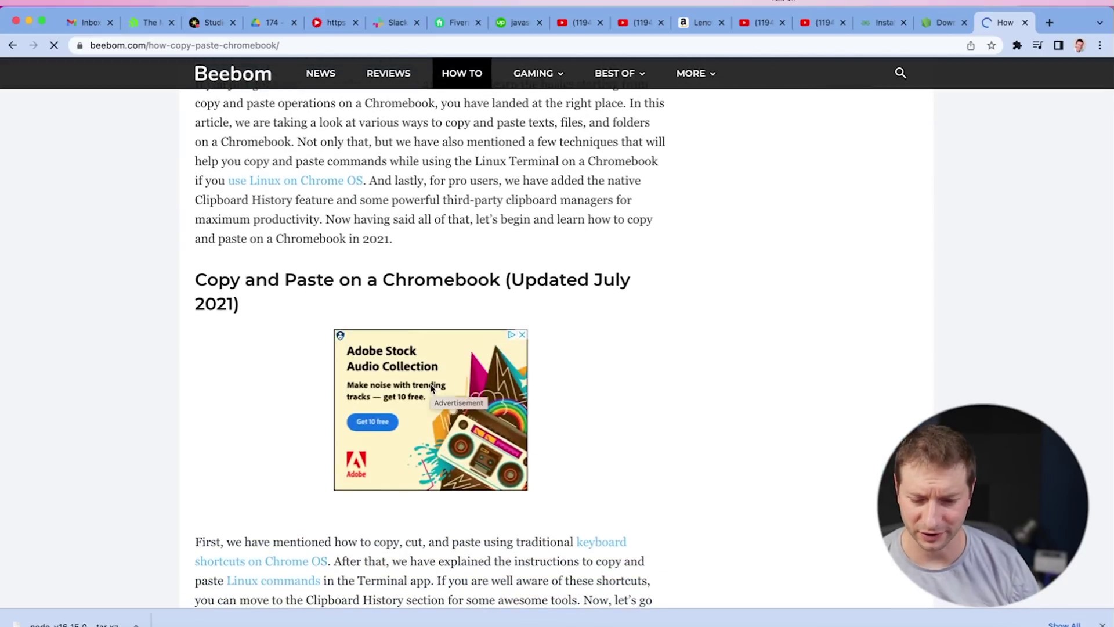
{"action": "scroll", "coordinate": [431, 388], "scroll_direction": "down", "scroll_amount": 2}
{"action": "scroll", "coordinate": [431, 388], "scroll_direction": "down", "scroll_amount": 15}
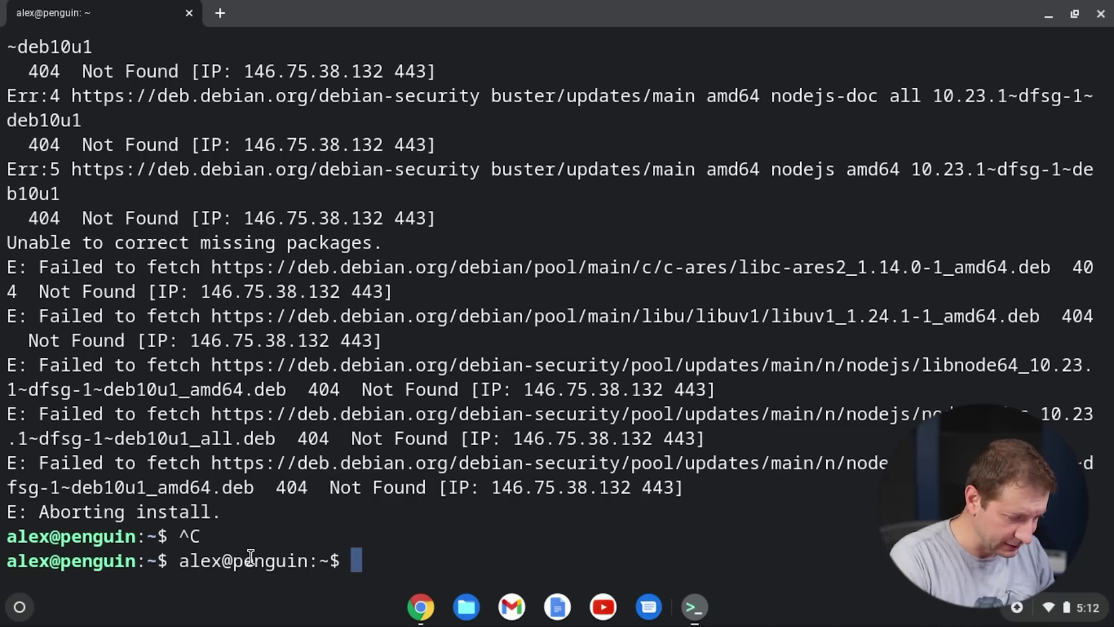
Step: Copy the prompt line and run it, then test copying a word and pasting with Ctrl+V
{"action": "triple_click", "coordinate": [250, 557]}
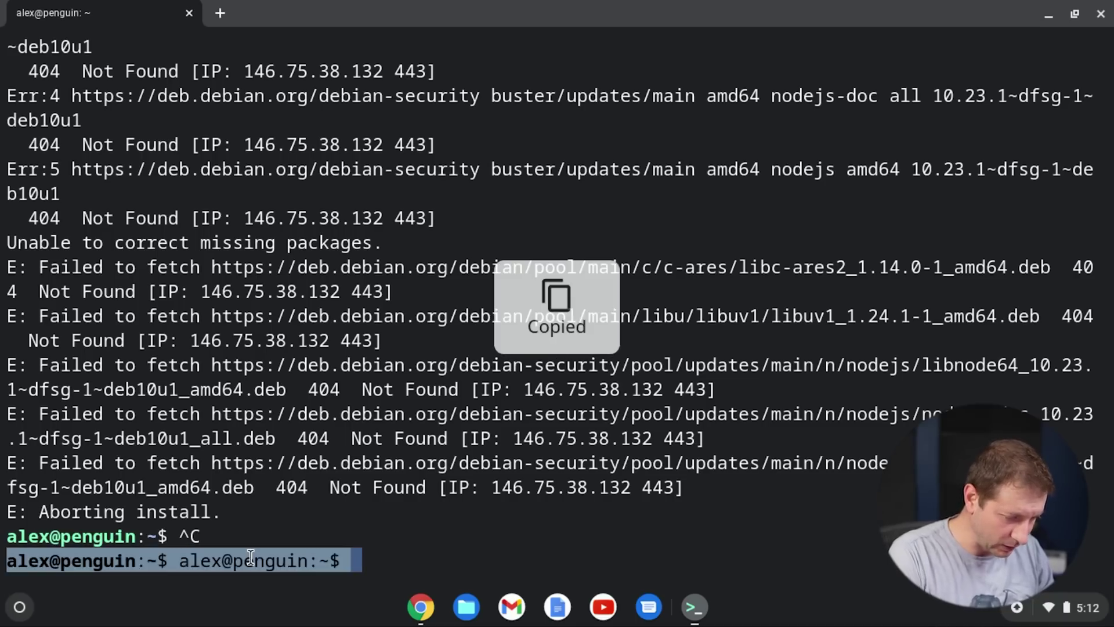
{"action": "left_click", "coordinate": [251, 557]}
{"action": "key", "text": "Return"}
{"action": "key", "text": "Return"}
{"action": "key", "text": "Return"}
{"action": "key", "text": "Return"}
{"action": "key", "text": "Return"}
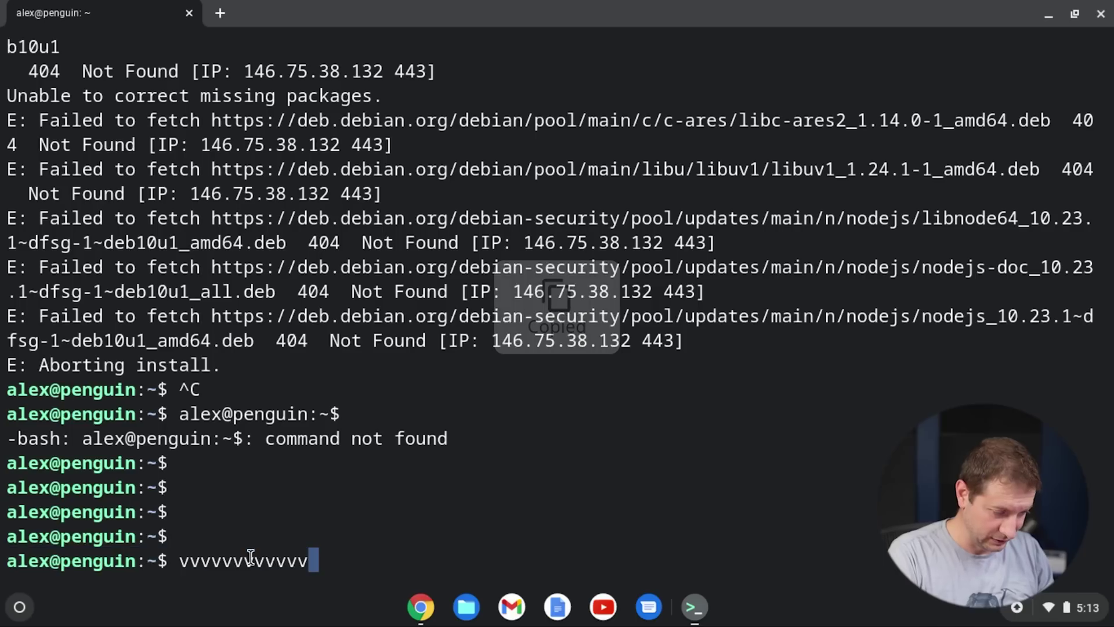
{"action": "double_click", "coordinate": [251, 557]}
{"action": "left_click", "coordinate": [250, 557]}
{"action": "key", "text": "BackSpace"}
{"action": "key", "text": "BackSpace"}
{"action": "key", "text": "BackSpace"}
{"action": "key", "text": "BackSpace"}
{"action": "key", "text": "BackSpace"}
{"action": "key", "text": "BackSpace"}
{"action": "key", "text": "BackSpace"}
{"action": "key", "text": "BackSpace"}
{"action": "key", "text": "BackSpace"}
{"action": "key", "text": "BackSpace"}
{"action": "key", "text": "BackSpace"}
{"action": "key", "text": "BackSpace"}
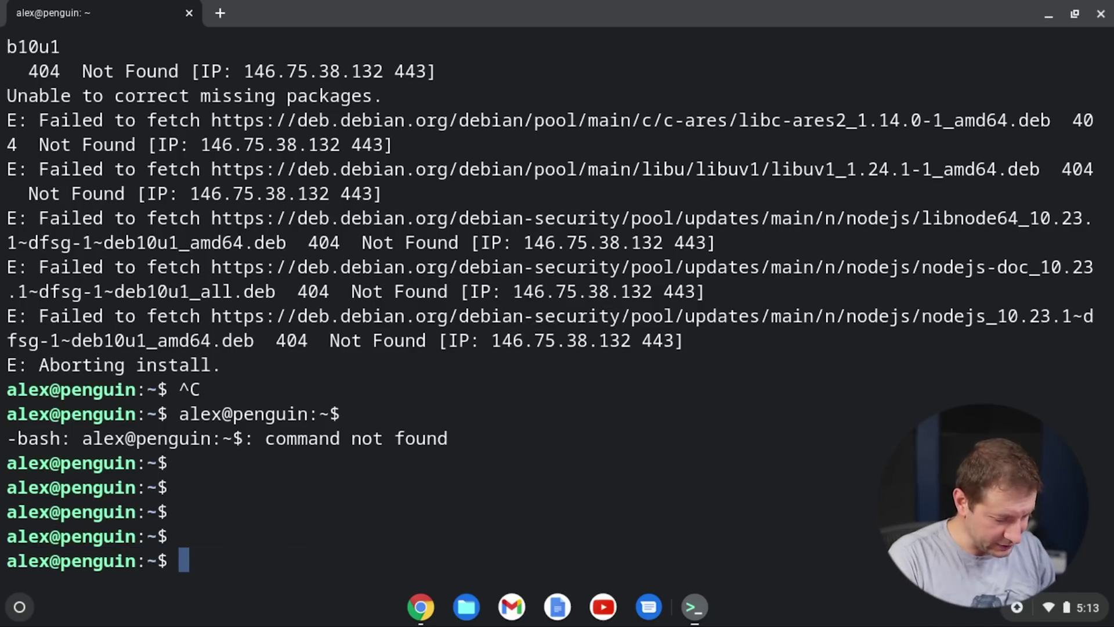
{"action": "key", "text": "ctrl+v"}
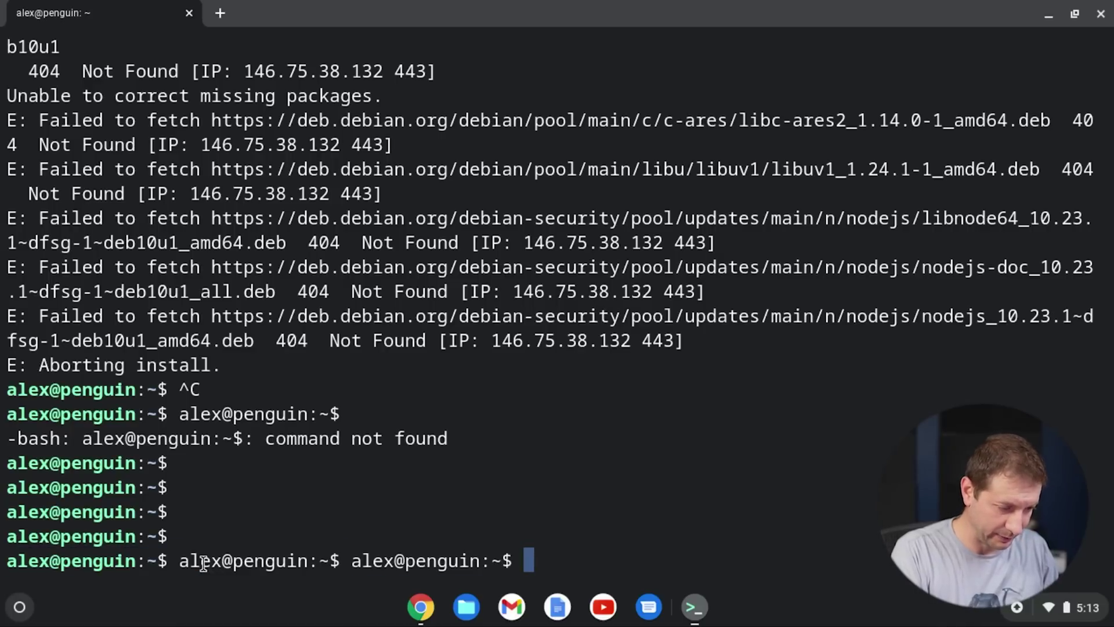
Step: Copy the username@penguin prompt text and test pasting it with Ctrl+Shift+V, erasing each paste
{"action": "double_click", "coordinate": [199, 560]}
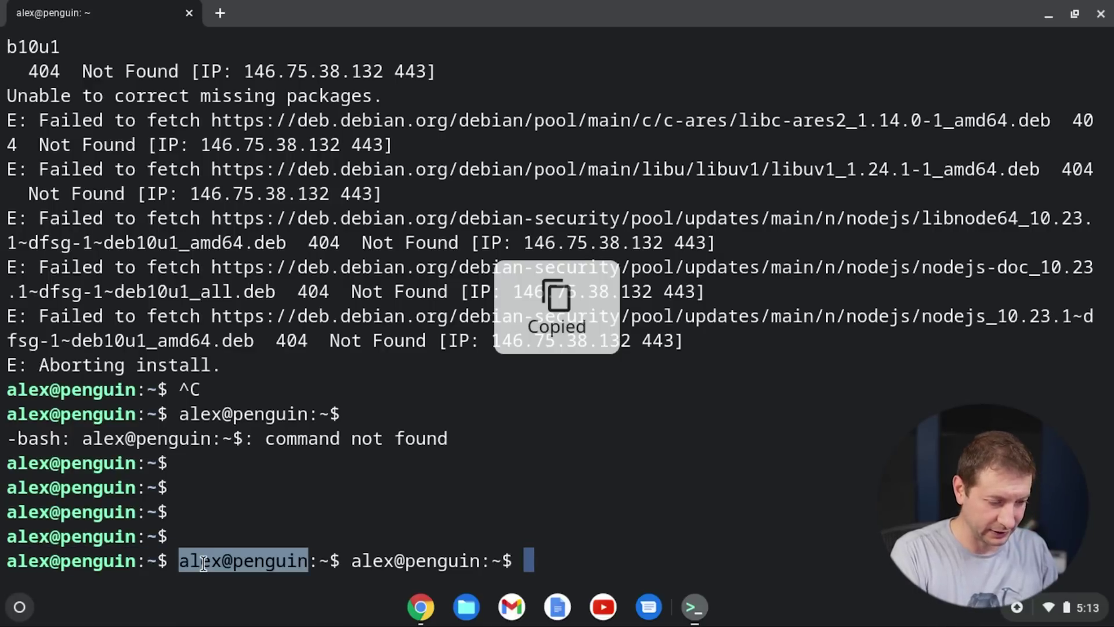
{"action": "left_click", "coordinate": [469, 557]}
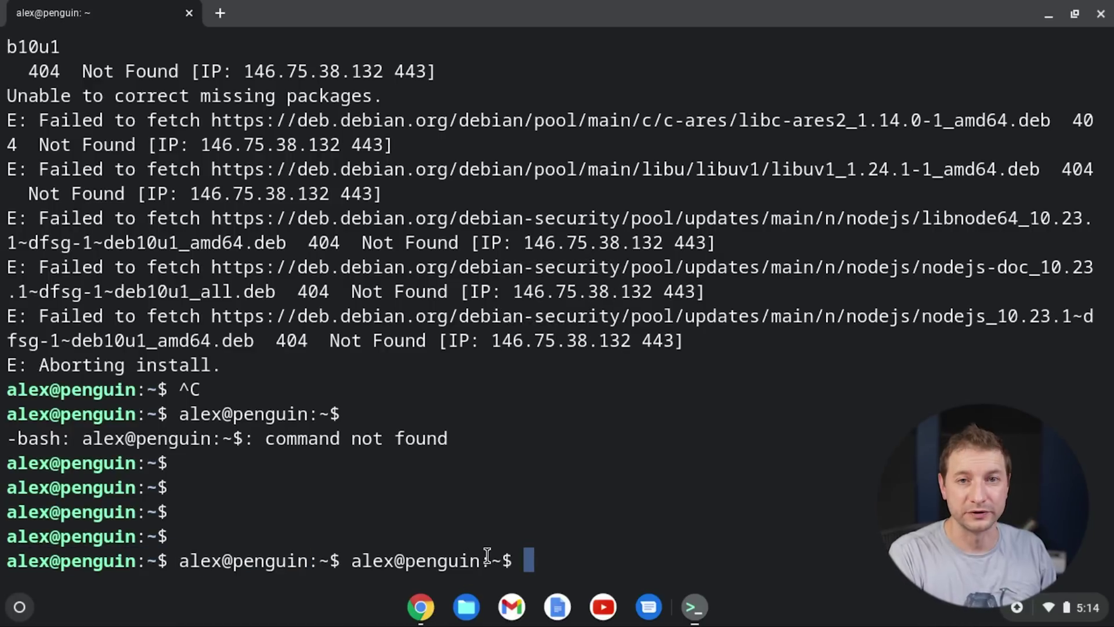
{"action": "key", "text": "BackSpace"}
{"action": "key", "text": "BackSpace"}
{"action": "key", "text": "BackSpace"}
{"action": "key", "text": "BackSpace"}
{"action": "key", "text": "BackSpace"}
{"action": "key", "text": "BackSpace"}
{"action": "key", "text": "BackSpace"}
{"action": "key", "text": "BackSpace"}
{"action": "key", "text": "BackSpace"}
{"action": "key", "text": "BackSpace"}
{"action": "key", "text": "BackSpace"}
{"action": "key", "text": "BackSpace"}
{"action": "key", "text": "BackSpace"}
{"action": "key", "text": "BackSpace"}
{"action": "key", "text": "BackSpace"}
{"action": "key", "text": "BackSpace"}
{"action": "key", "text": "BackSpace"}
{"action": "key", "text": "BackSpace"}
{"action": "key", "text": "BackSpace"}
{"action": "key", "text": "BackSpace"}
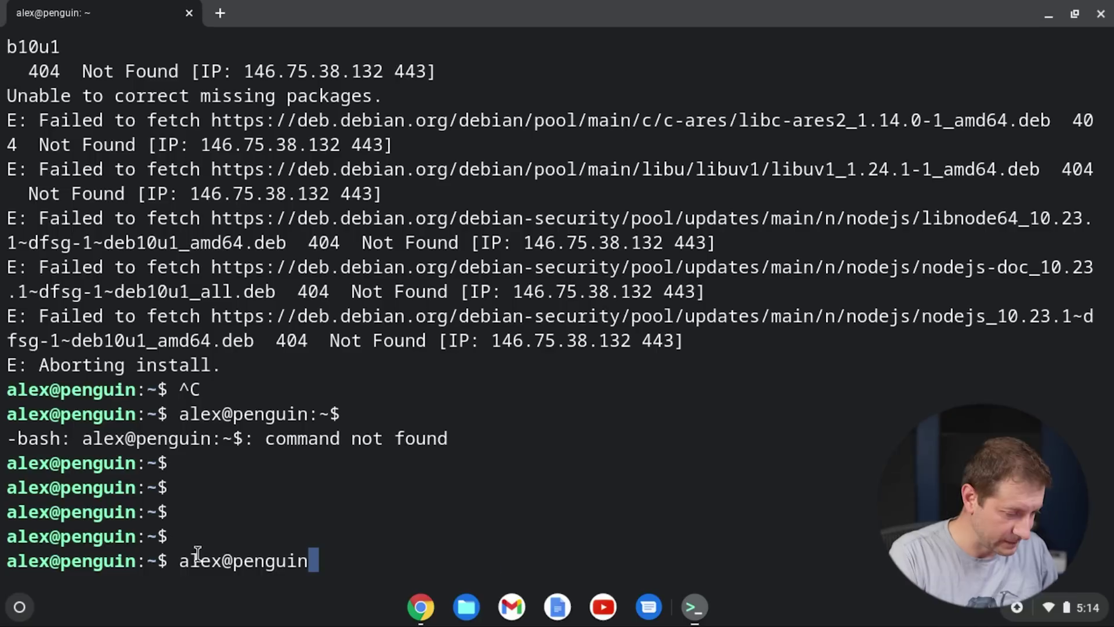
{"action": "key", "text": "ctrl+shift+v"}
{"action": "key", "text": "ctrl+shift+v"}
{"action": "key", "text": "ctrl+shift+v"}
{"action": "key", "text": "BackSpace"}
{"action": "key", "text": "BackSpace"}
{"action": "key", "text": "BackSpace"}
{"action": "key", "text": "BackSpace"}
{"action": "key", "text": "BackSpace"}
{"action": "key", "text": "BackSpace"}
{"action": "key", "text": "BackSpace"}
{"action": "key", "text": "BackSpace"}
{"action": "key", "text": "BackSpace"}
{"action": "key", "text": "BackSpace"}
{"action": "key", "text": "BackSpace"}
{"action": "key", "text": "BackSpace"}
{"action": "key", "text": "BackSpace"}
{"action": "key", "text": "BackSpace"}
{"action": "key", "text": "BackSpace"}
{"action": "key", "text": "BackSpace"}
{"action": "key", "text": "BackSpace"}
{"action": "key", "text": "BackSpace"}
{"action": "key", "text": "BackSpace"}
{"action": "key", "text": "BackSpace"}
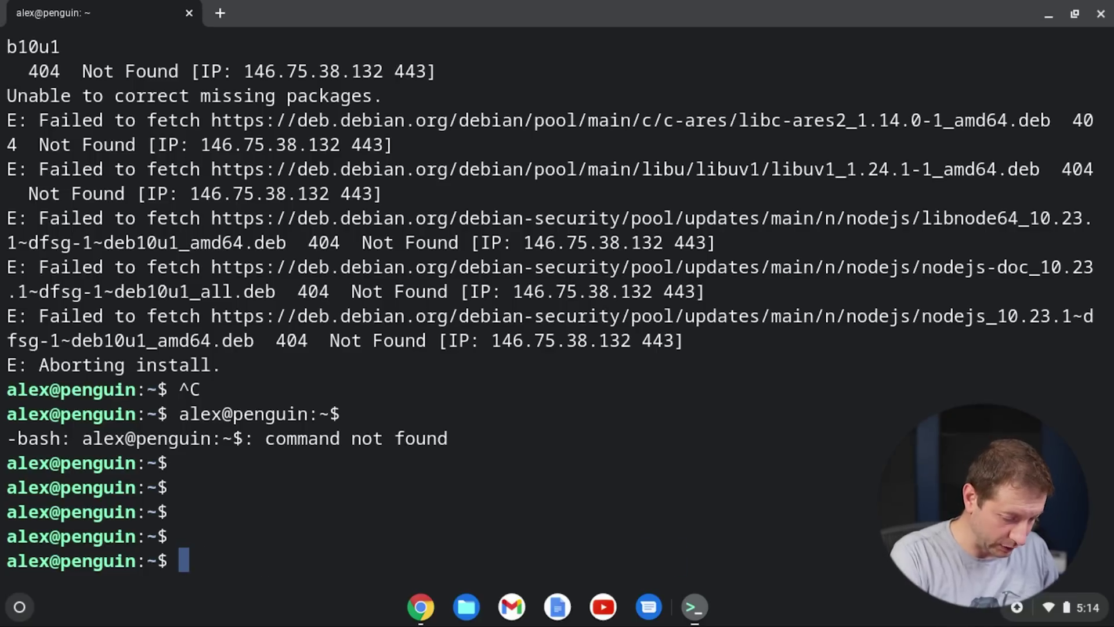
{"action": "key", "text": "ctrl+shift+v"}
{"action": "key", "text": "ctrl+shift+v"}
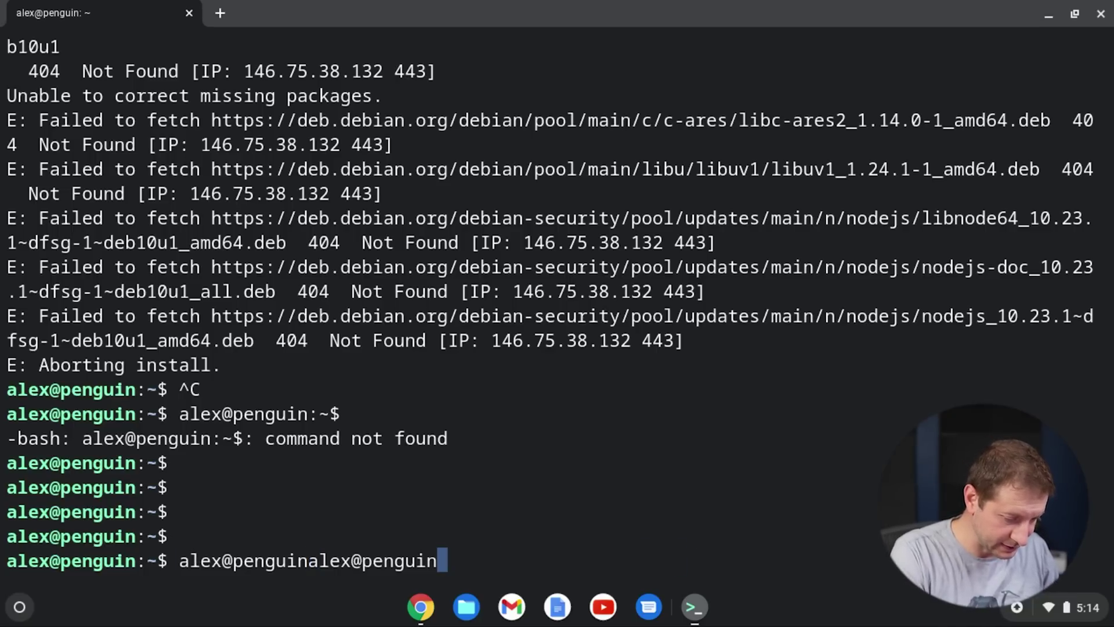
{"action": "key", "text": "BackSpace"}
{"action": "key", "text": "BackSpace"}
{"action": "key", "text": "BackSpace"}
{"action": "key", "text": "BackSpace"}
{"action": "key", "text": "BackSpace"}
{"action": "key", "text": "BackSpace"}
{"action": "key", "text": "BackSpace"}
{"action": "key", "text": "BackSpace"}
{"action": "key", "text": "BackSpace"}
{"action": "key", "text": "BackSpace"}
{"action": "key", "text": "BackSpace"}
{"action": "key", "text": "BackSpace"}
{"action": "key", "text": "BackSpace"}
{"action": "key", "text": "BackSpace"}
{"action": "key", "text": "BackSpace"}
{"action": "key", "text": "BackSpace"}
{"action": "key", "text": "BackSpace"}
{"action": "key", "text": "BackSpace"}
{"action": "key", "text": "BackSpace"}
{"action": "key", "text": "BackSpace"}
{"action": "key", "text": "alt+Tab"}
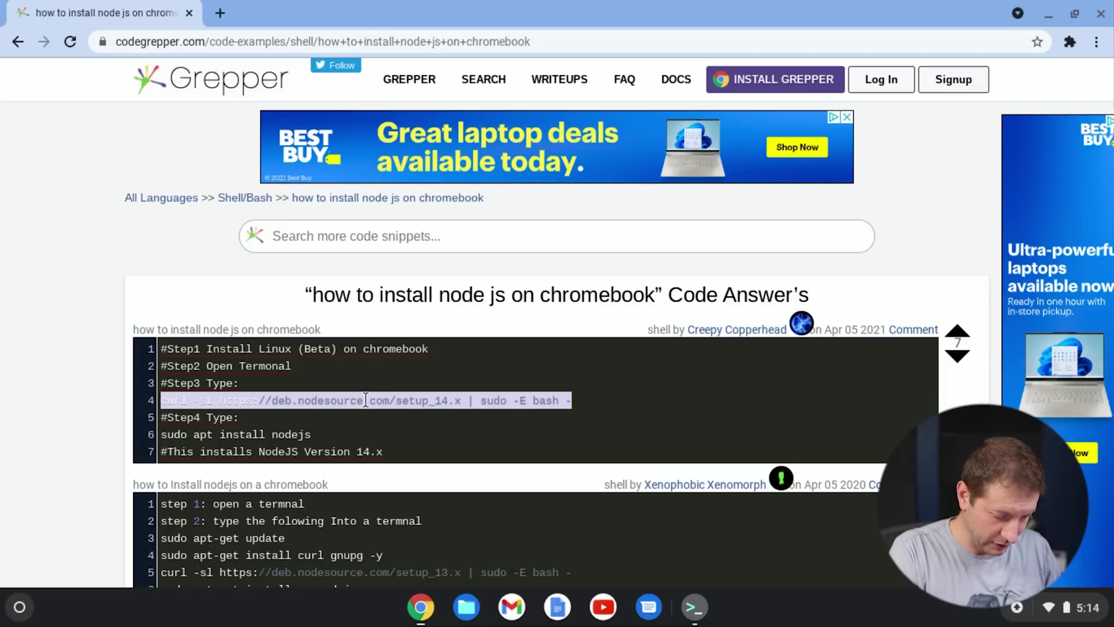
Step: Paste the setup_14.x curl command at the terminal prompt, then select the 'sudo apt-get install curl gnupg -y' line
{"action": "type", "text": "c"}
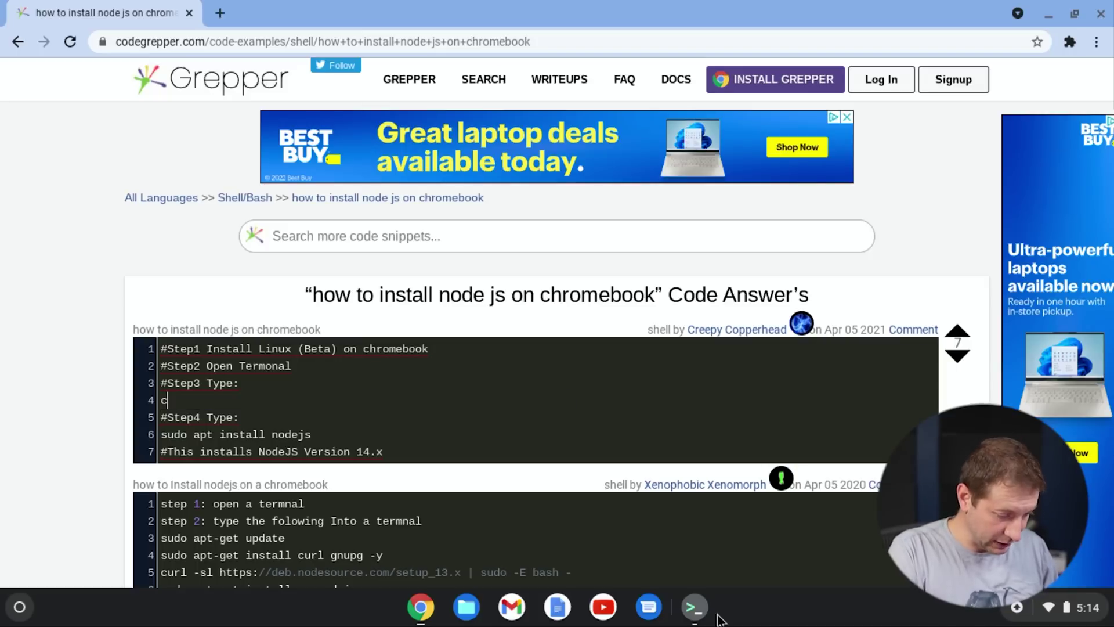
{"action": "key", "text": "ctrl+z"}
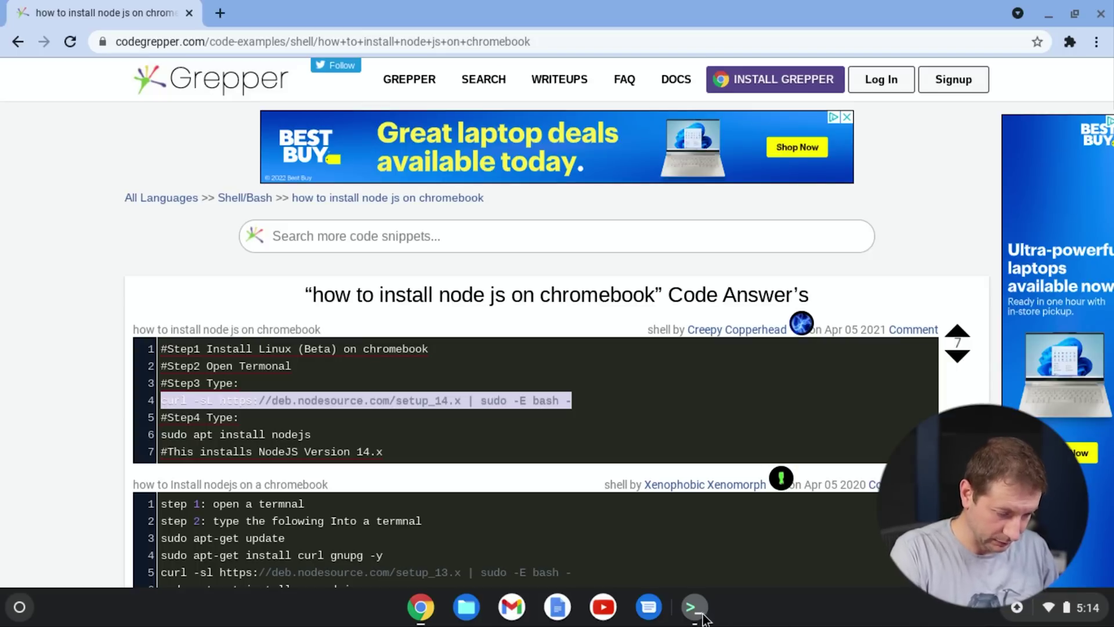
{"action": "left_click", "coordinate": [701, 616]}
{"action": "right_click", "coordinate": [191, 560]}
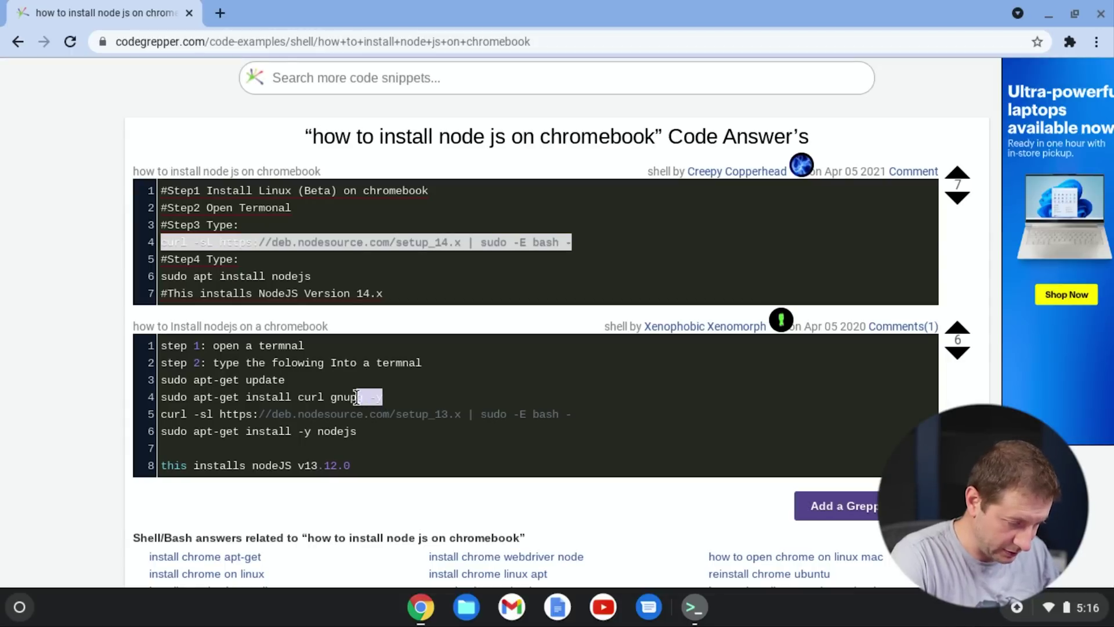
{"action": "left_click_drag", "start_coordinate": [356, 397], "coordinate": [163, 395]}
Step: Run 'sudo apt-get install curl gnupg -y' in the terminal; both packages are already newest
{"action": "key", "text": "ctrl+c"}
{"action": "left_click", "coordinate": [694, 607]}
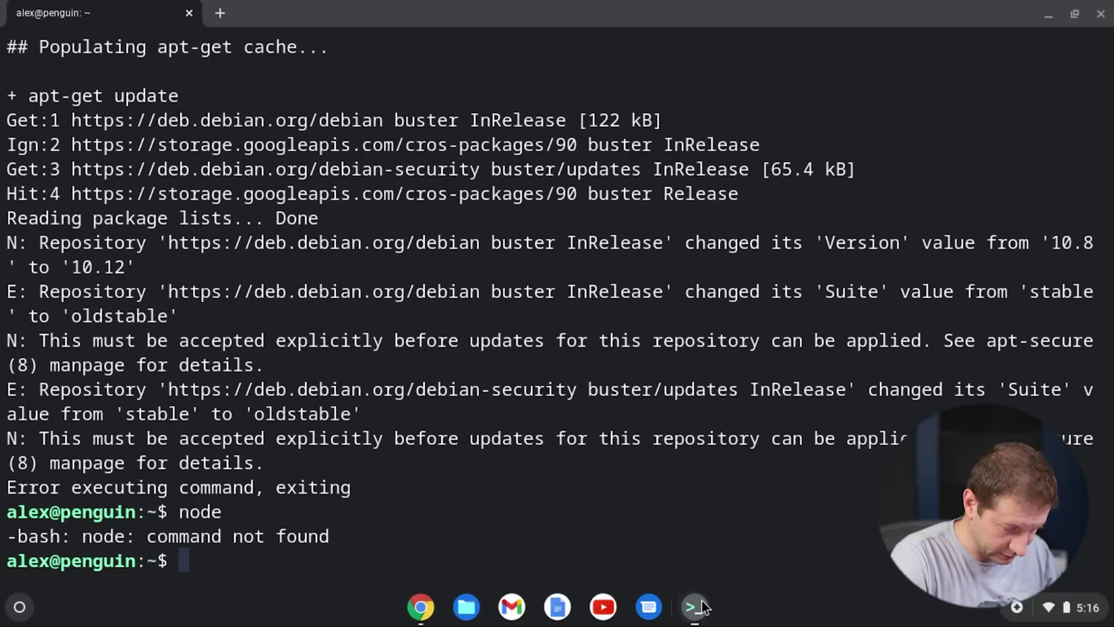
{"action": "key", "text": "ctrl+shift+v"}
{"action": "key", "text": "Return"}
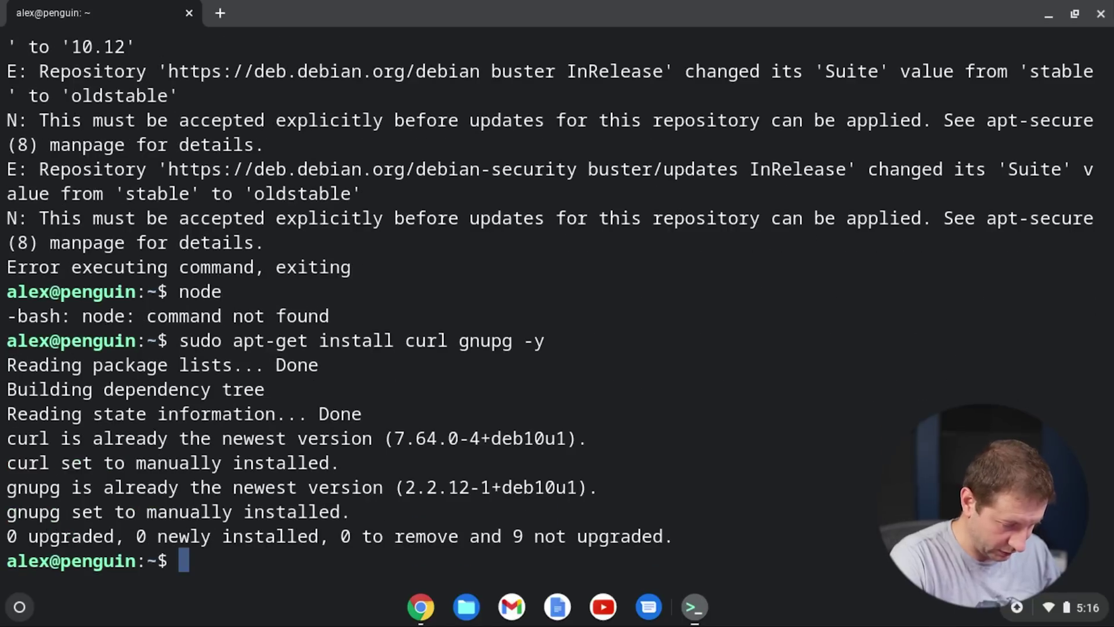
{"action": "left_click", "coordinate": [421, 608]}
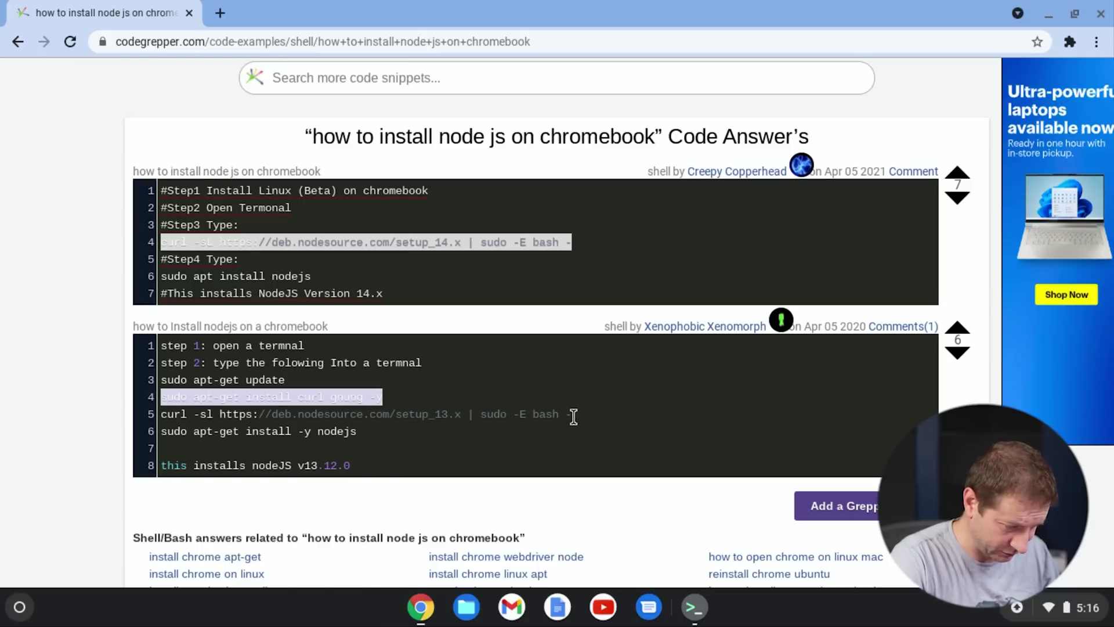
Step: Paste Grepper's line-5 NodeSource setup_13.x curl command at the terminal prompt without running it
{"action": "left_click_drag", "start_coordinate": [574, 415], "coordinate": [193, 410]}
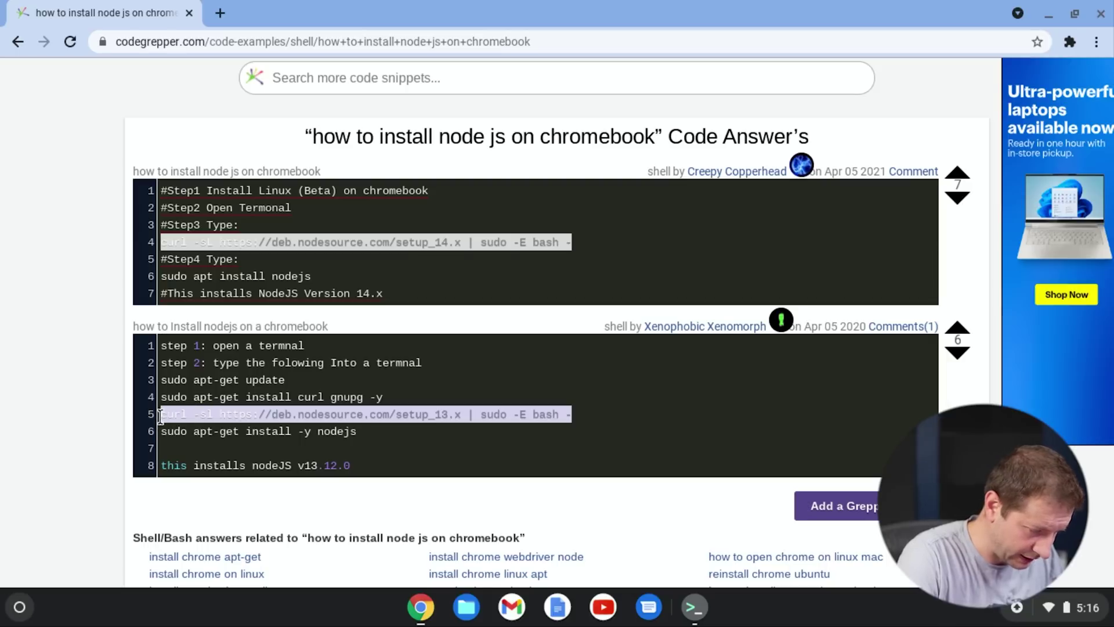
{"action": "left_click", "coordinate": [695, 608]}
{"action": "right_click", "coordinate": [187, 561]}
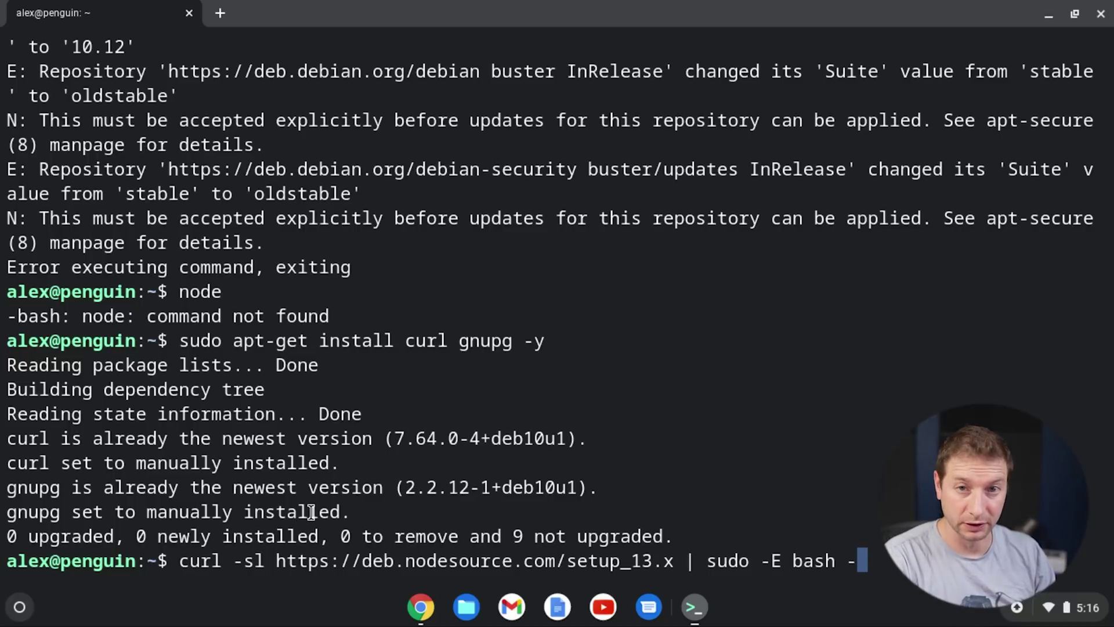
Step: Run the NodeSource setup_13.x script and scroll through its output
{"action": "key", "text": "Return"}
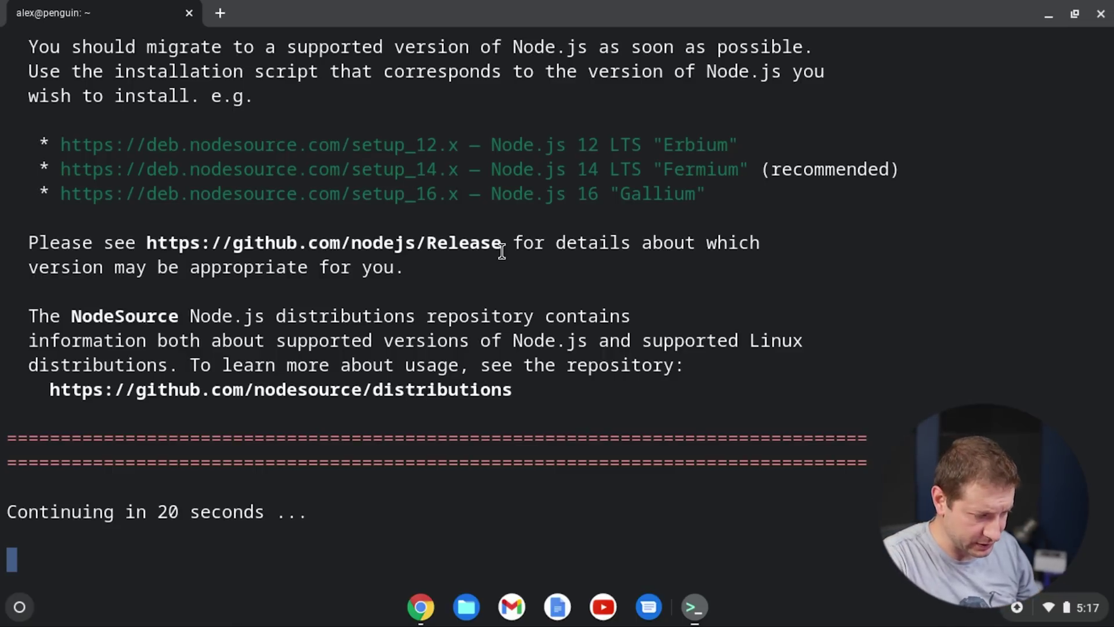
{"action": "scroll", "coordinate": [502, 251], "scroll_direction": "up", "scroll_amount": 5}
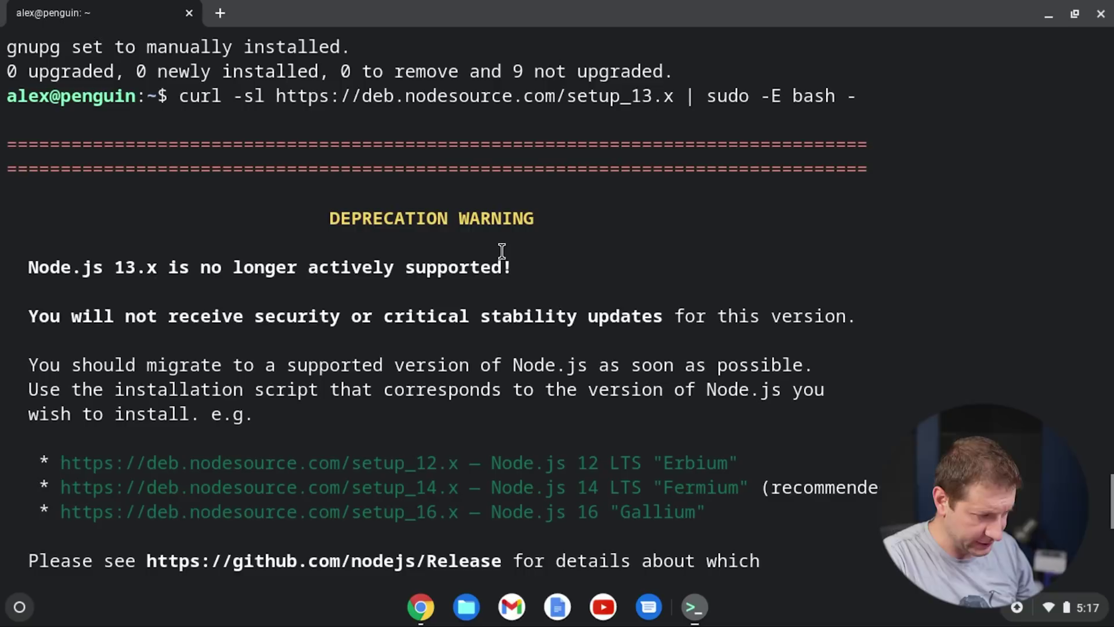
{"action": "scroll", "coordinate": [502, 251], "scroll_direction": "down", "scroll_amount": 2}
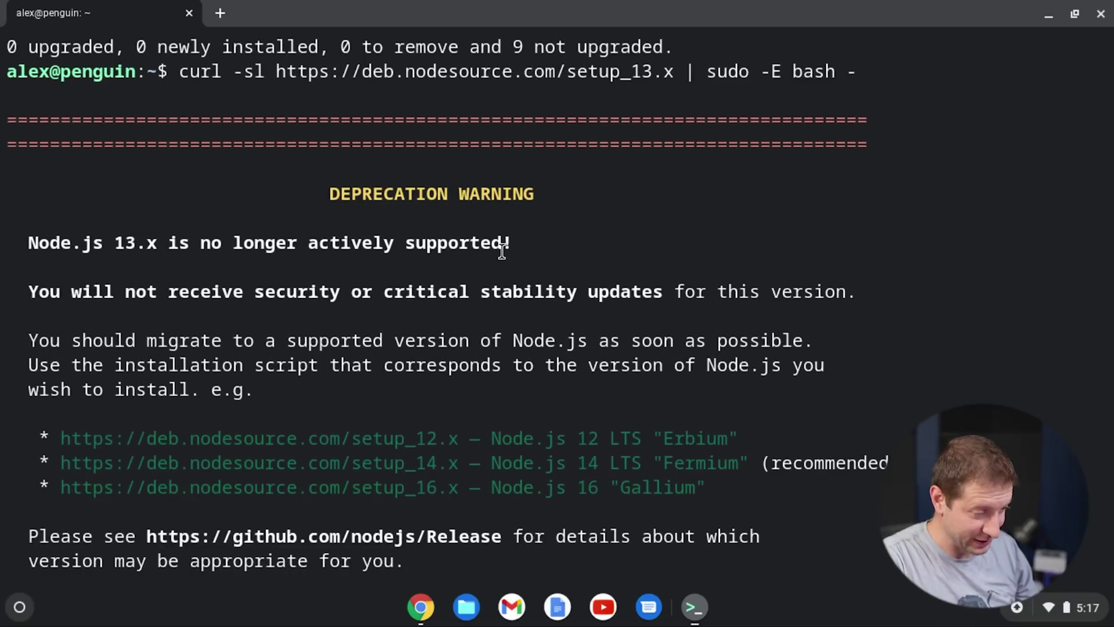
{"action": "scroll", "coordinate": [502, 251], "scroll_direction": "down", "scroll_amount": 1}
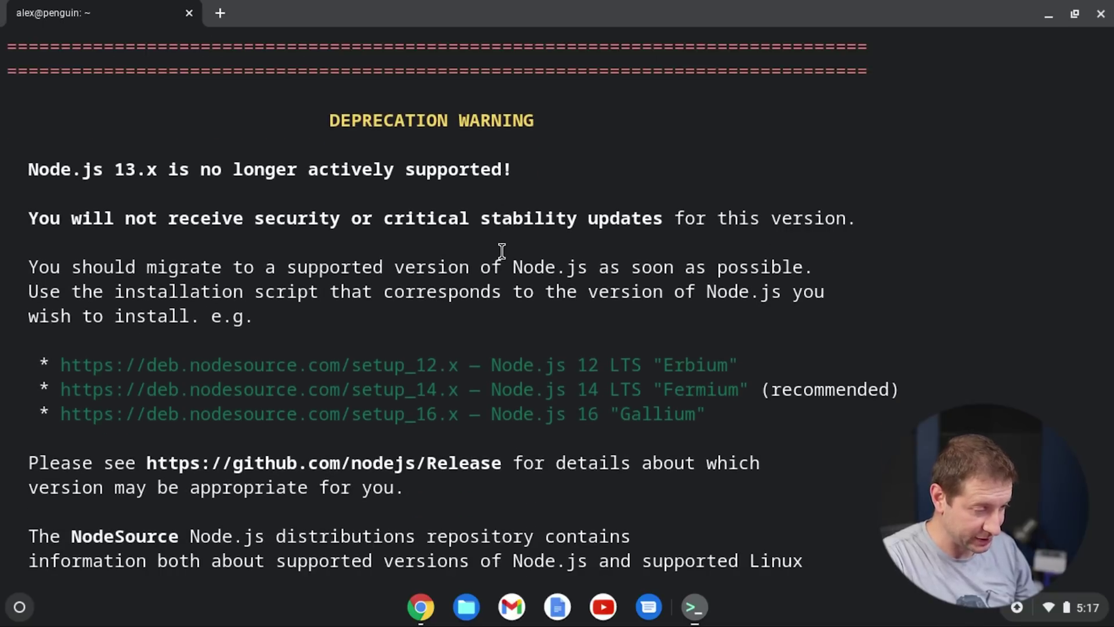
{"action": "scroll", "coordinate": [502, 250], "scroll_direction": "down", "scroll_amount": 10}
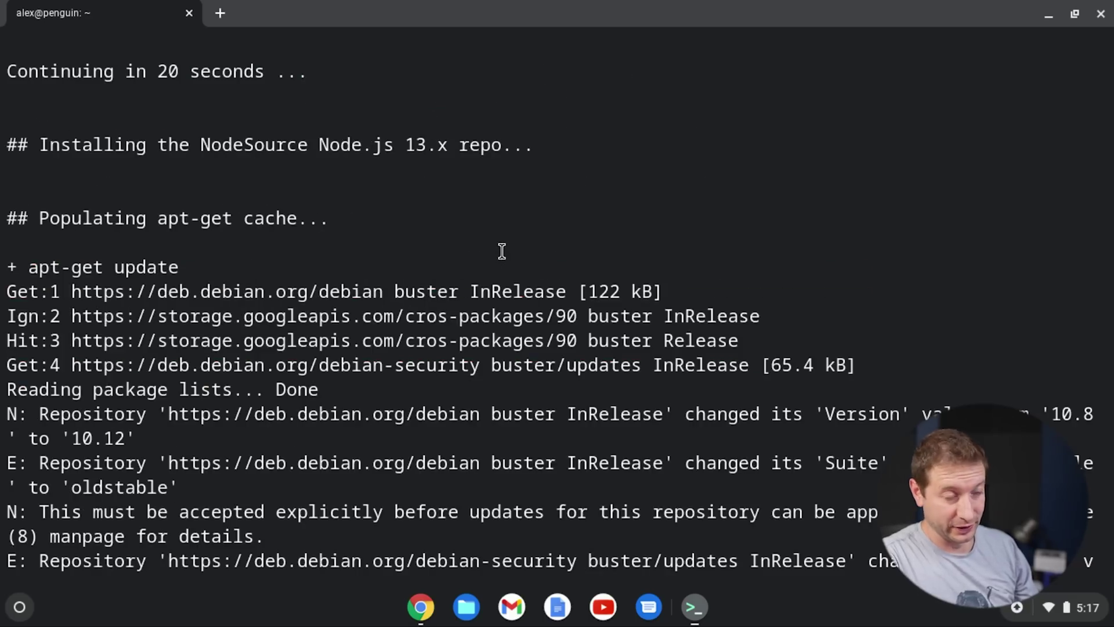
{"action": "scroll", "coordinate": [502, 251], "scroll_direction": "down", "scroll_amount": 3}
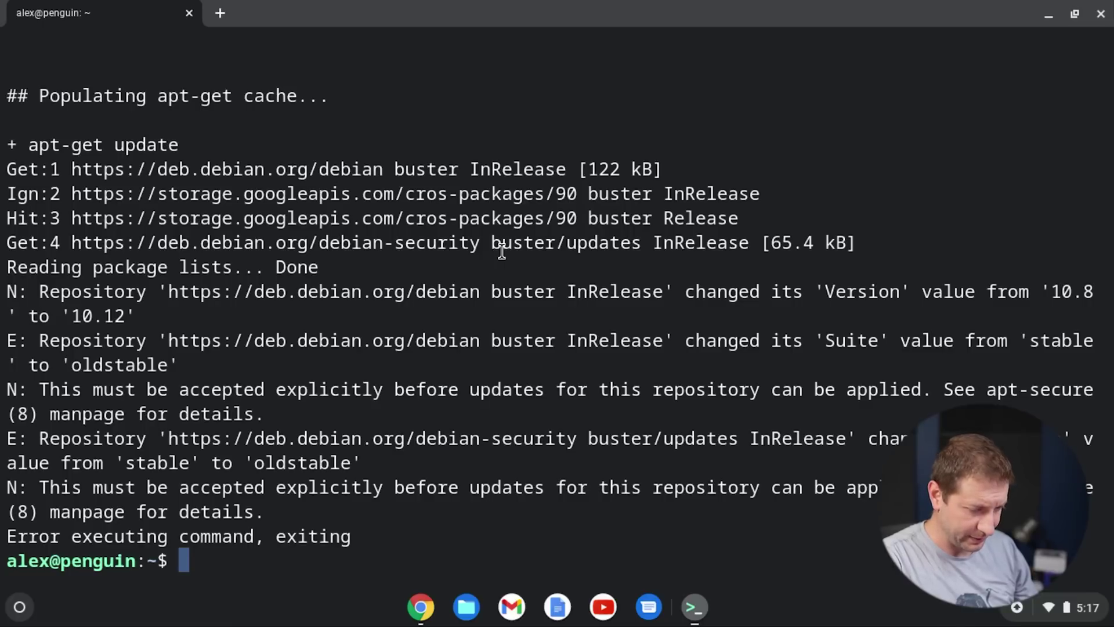
Step: Rerun the curl script as setup_16.x, then again prefixed with sudo
{"action": "key", "text": "Up"}
{"action": "key", "text": "Left"}
{"action": "key", "text": "Left"}
{"action": "key", "text": "Left"}
{"action": "key", "text": "Left"}
{"action": "key", "text": "Left"}
{"action": "key", "text": "Left"}
{"action": "key", "text": "Left"}
{"action": "key", "text": "Left"}
{"action": "key", "text": "Left"}
{"action": "key", "text": "Left"}
{"action": "key", "text": "Left"}
{"action": "key", "text": "Left"}
{"action": "key", "text": "Left"}
{"action": "key", "text": "Left"}
{"action": "key", "text": "Left"}
{"action": "key", "text": "Left"}
{"action": "key", "text": "Left"}
{"action": "key", "text": "Left"}
{"action": "key", "text": "Left"}
{"action": "key", "text": "BackSpace"}
{"action": "type", "text": "6"}
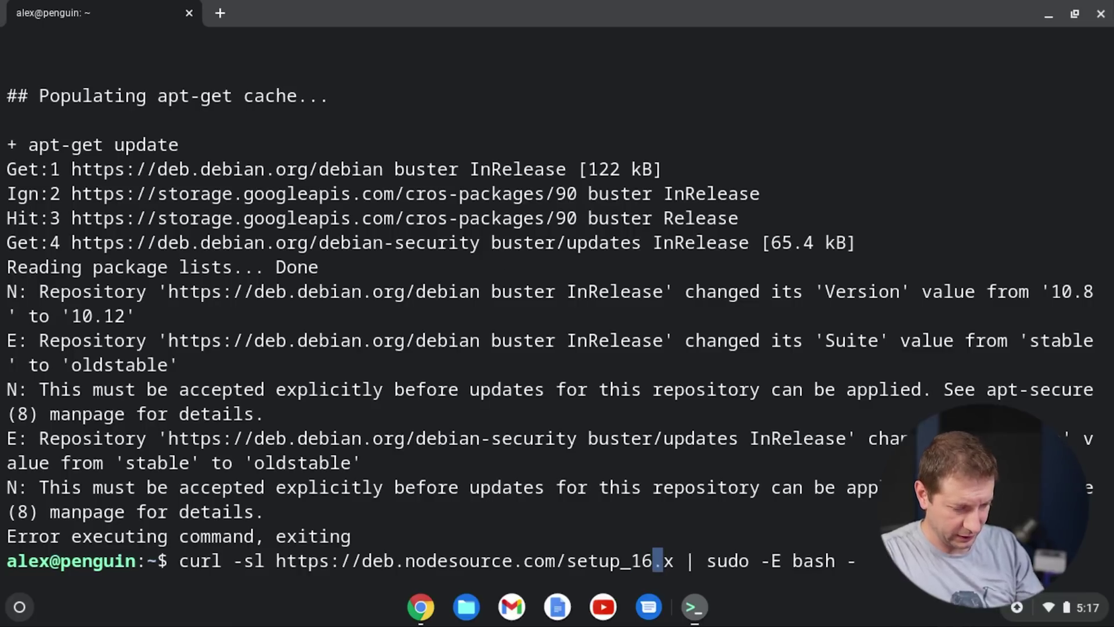
{"action": "key", "text": "Return"}
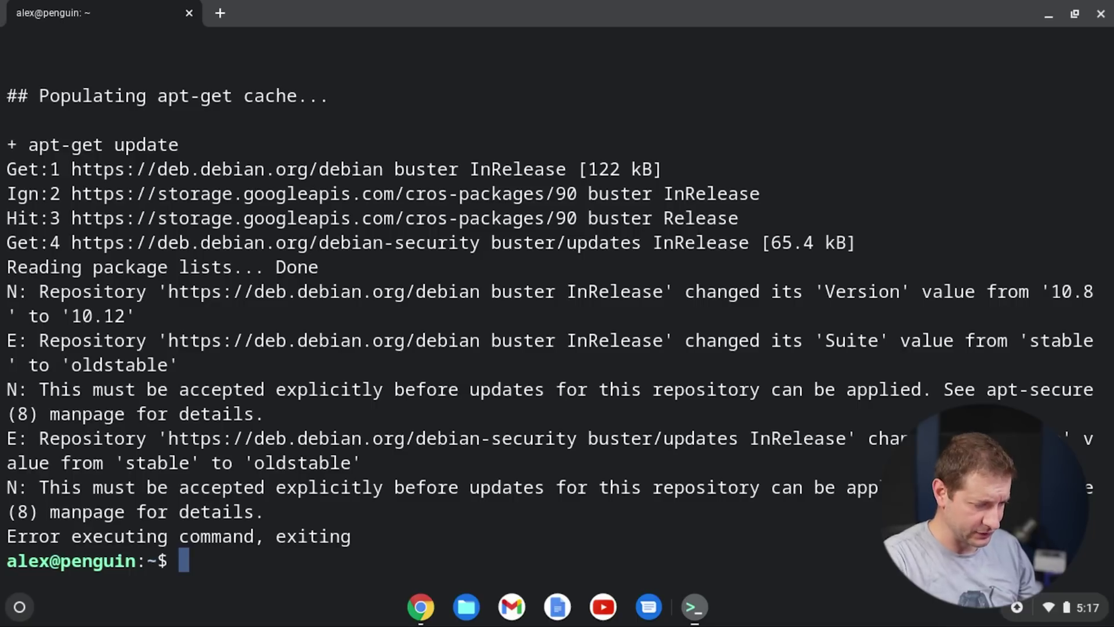
{"action": "key", "text": "Up"}
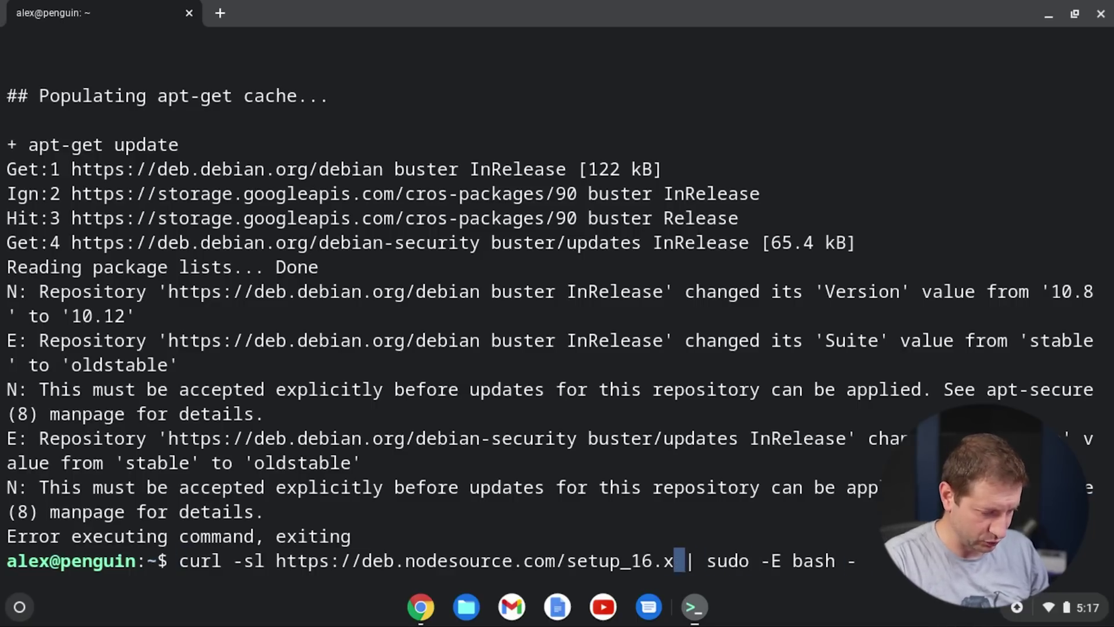
{"action": "type", "text": "sudo"}
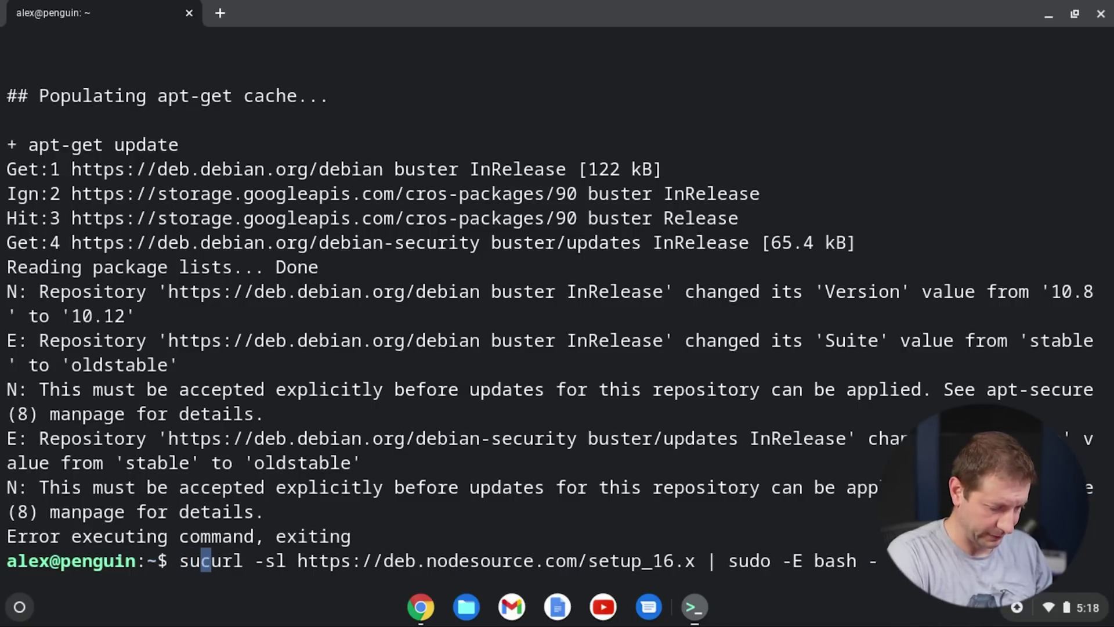
{"action": "key", "text": "Return"}
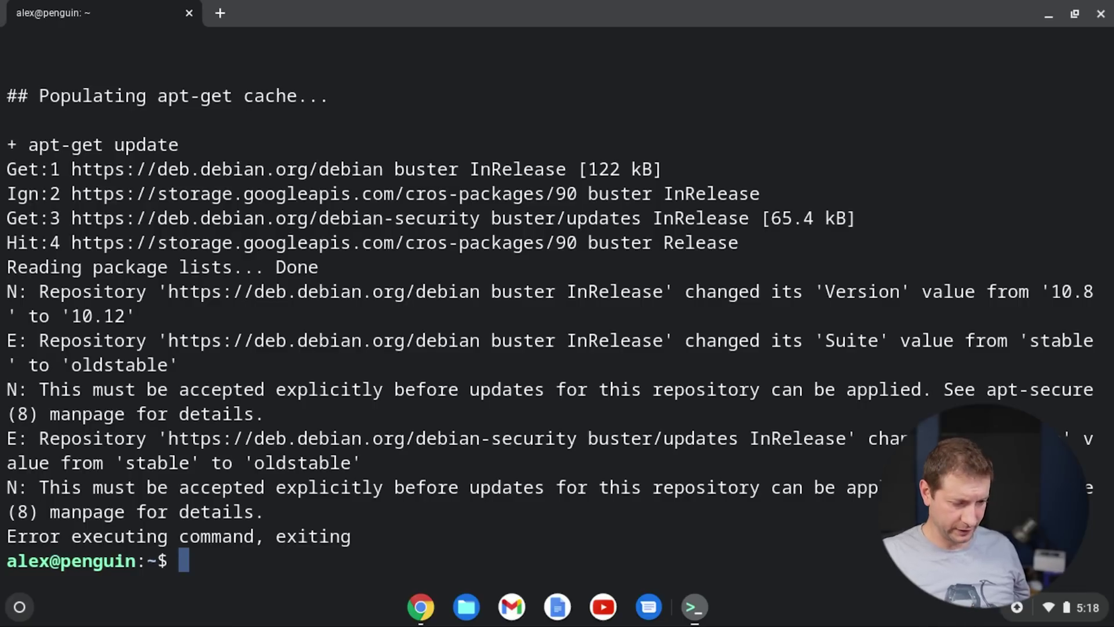
Step: Try apt-secure, then open a new Chrome tab to research the repository-change error
{"action": "type", "text": "apt-secure"}
{"action": "key", "text": "Return"}
{"action": "left_click_drag", "start_coordinate": [38, 439], "coordinate": [253, 463]}
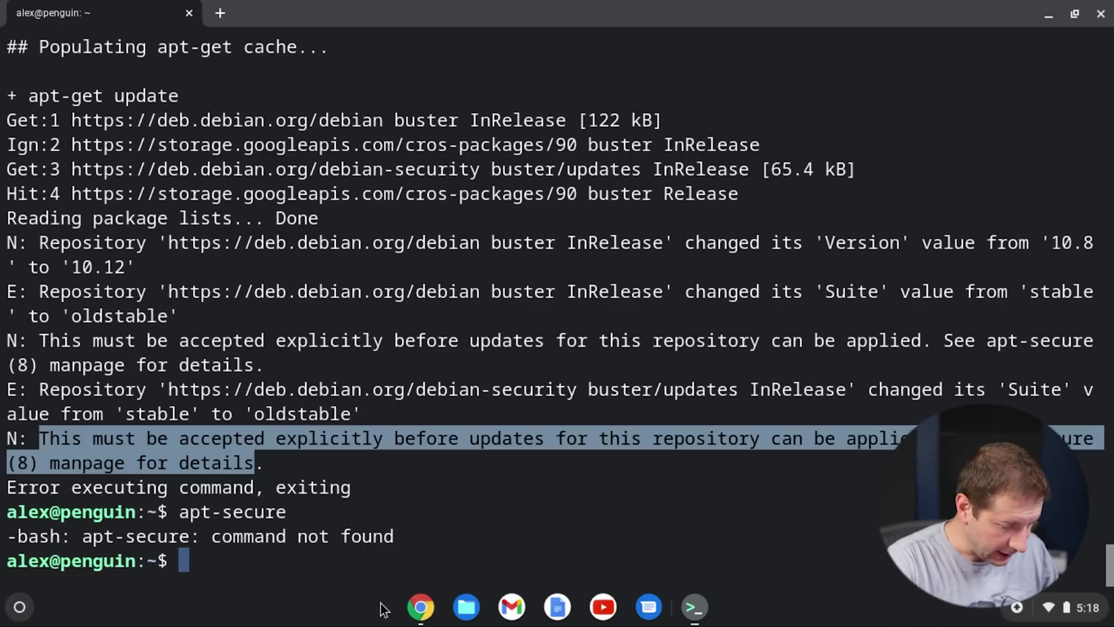
{"action": "left_click", "coordinate": [421, 609]}
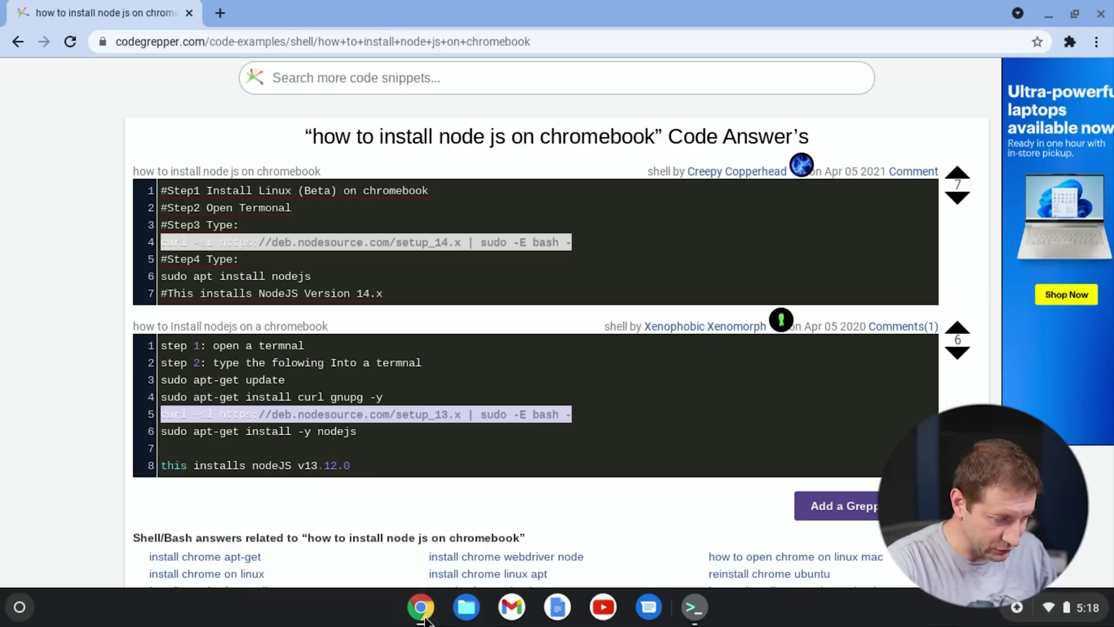
{"action": "left_click", "coordinate": [217, 12]}
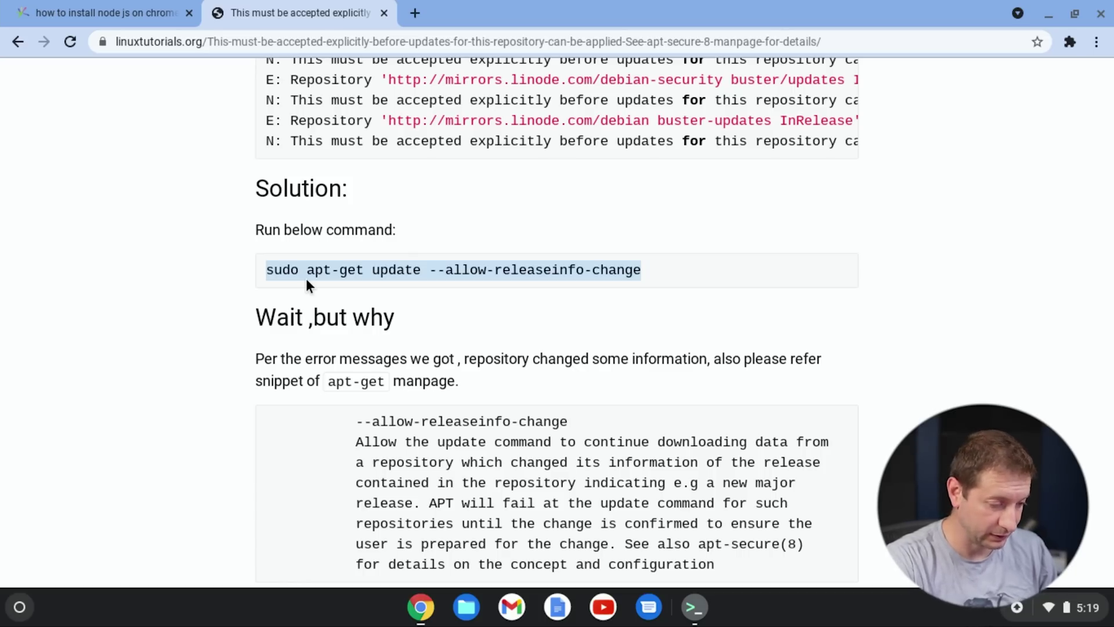
{"action": "left_click", "coordinate": [694, 604]}
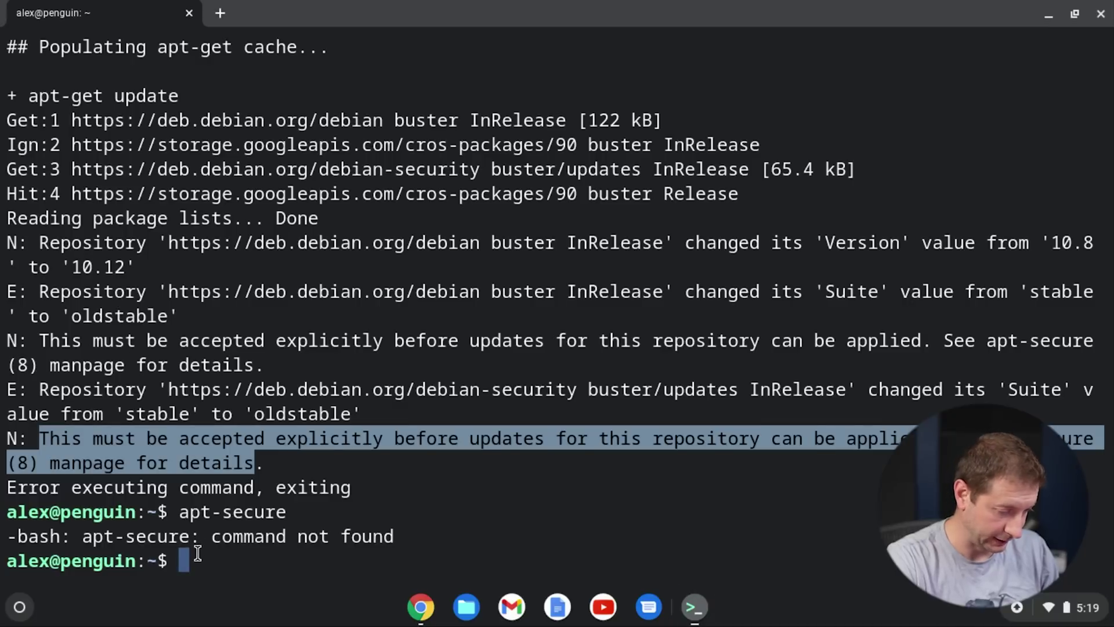
Step: Run sudo apt-get update --allow-releaseinfo-change, rerun the setup_16.x script, then test npm
{"action": "type", "text": "sudo apt-get update --allow-releaseinfo-change"}
{"action": "key", "text": "Return"}
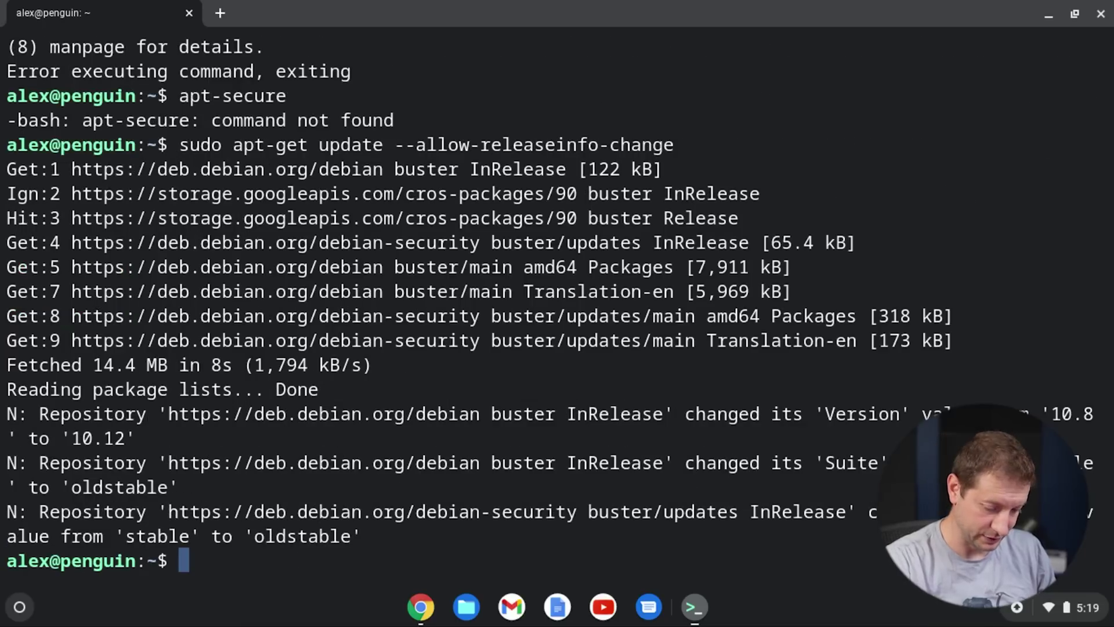
{"action": "key", "text": "Up"}
{"action": "key", "text": "Up"}
{"action": "key", "text": "Up"}
{"action": "key", "text": "Return"}
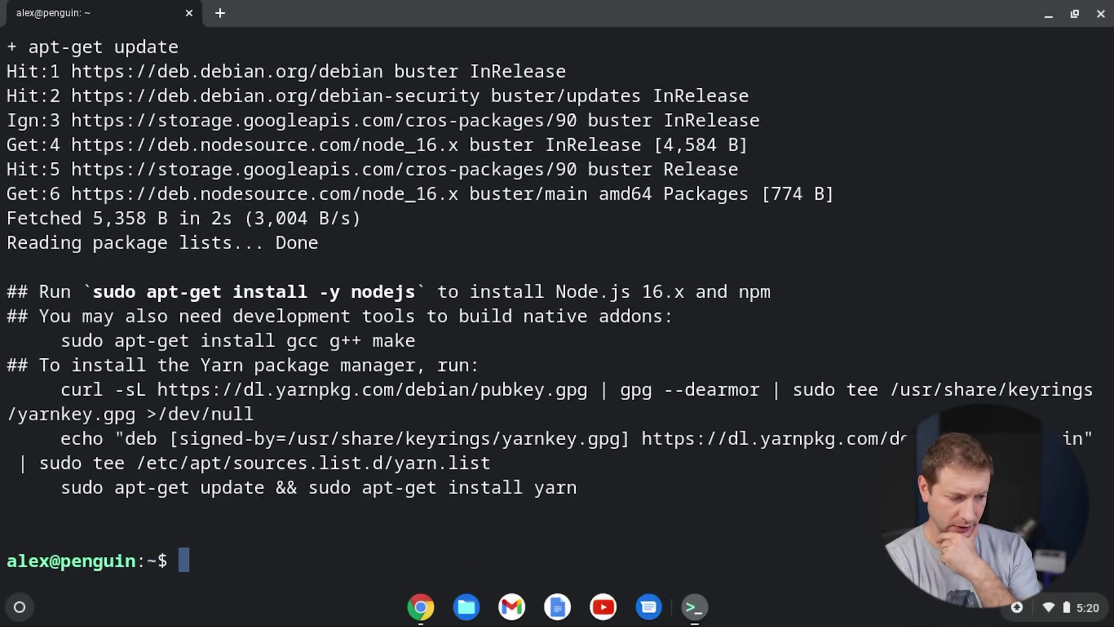
{"action": "type", "text": "npm"}
{"action": "key", "text": "Return"}
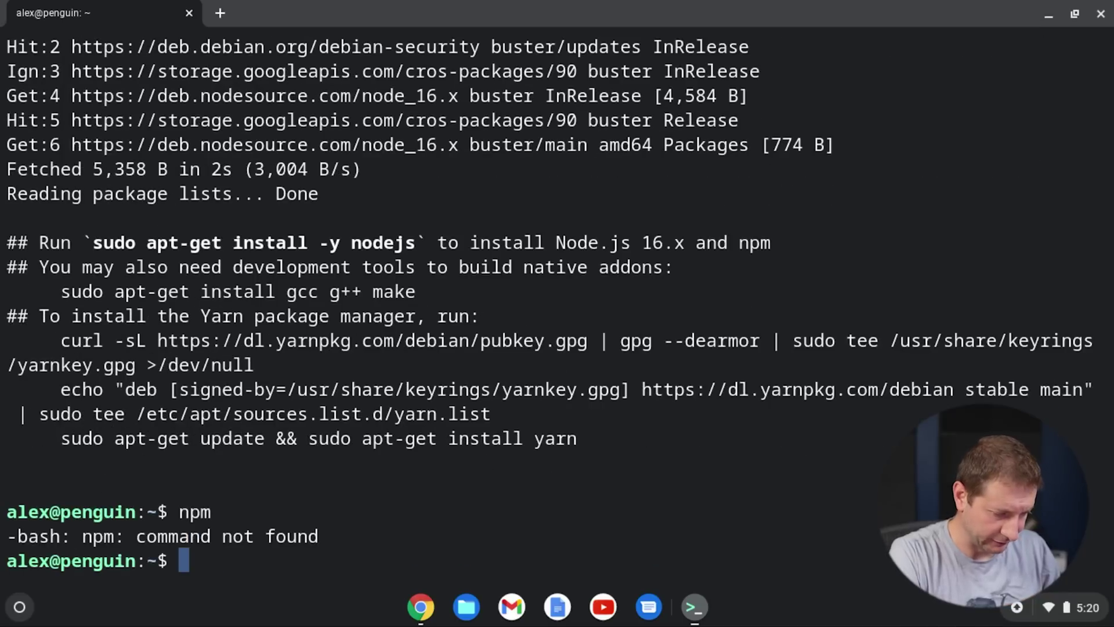
Step: Install nodejs with sudo apt-get install -y nodejs and confirm node reports v16.15.0
{"action": "left_click_drag", "start_coordinate": [416, 243], "coordinate": [93, 246]}
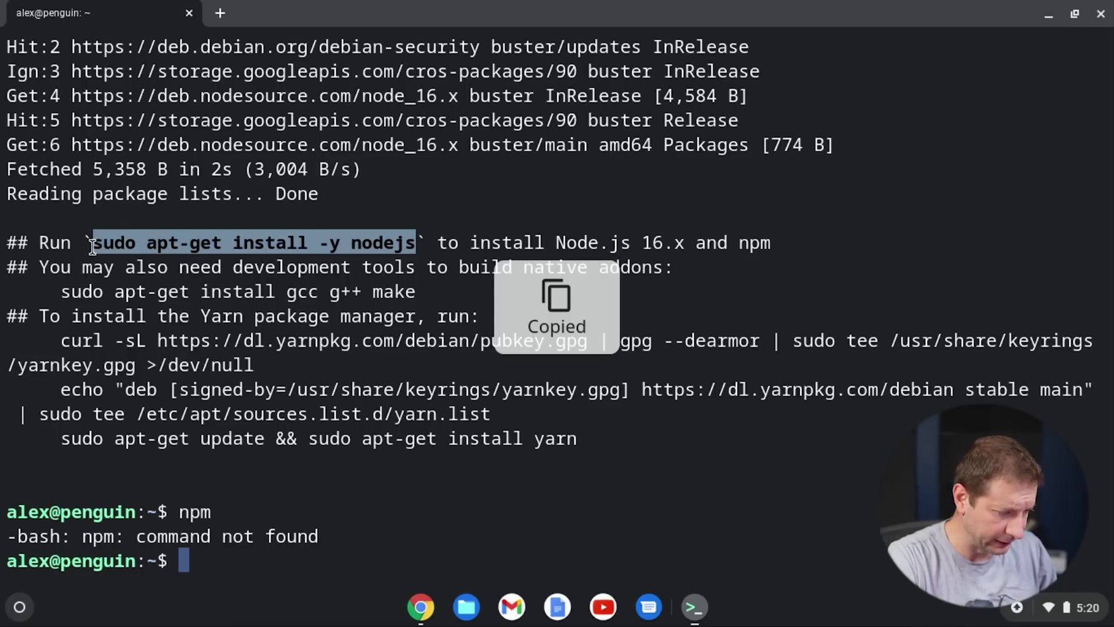
{"action": "left_click", "coordinate": [209, 558]}
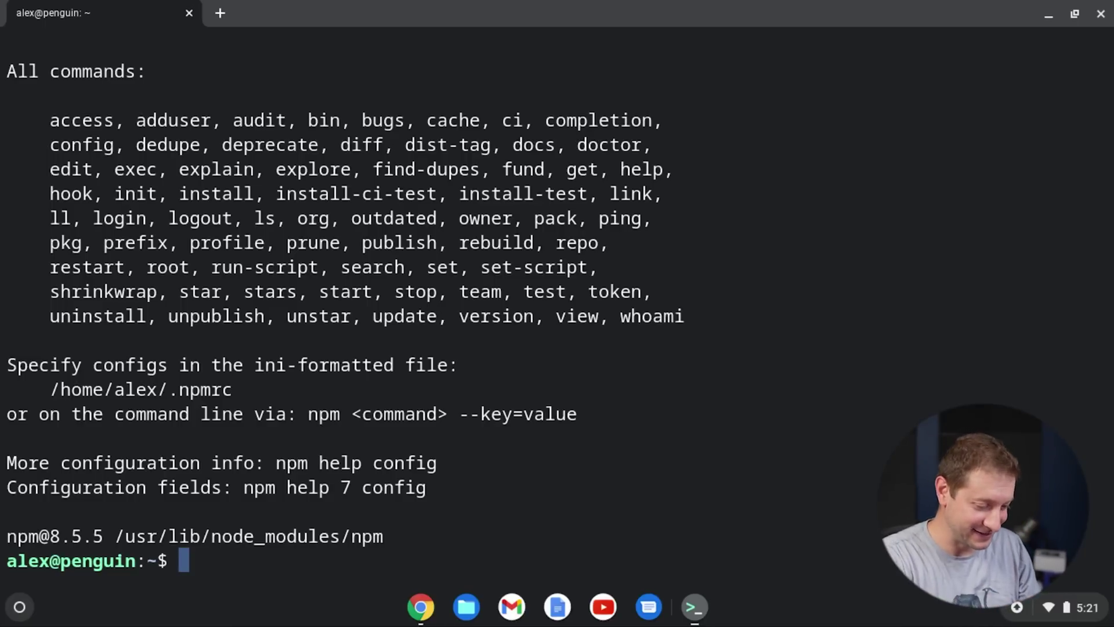
{"action": "type", "text": "node --version"}
{"action": "key", "text": "Return"}
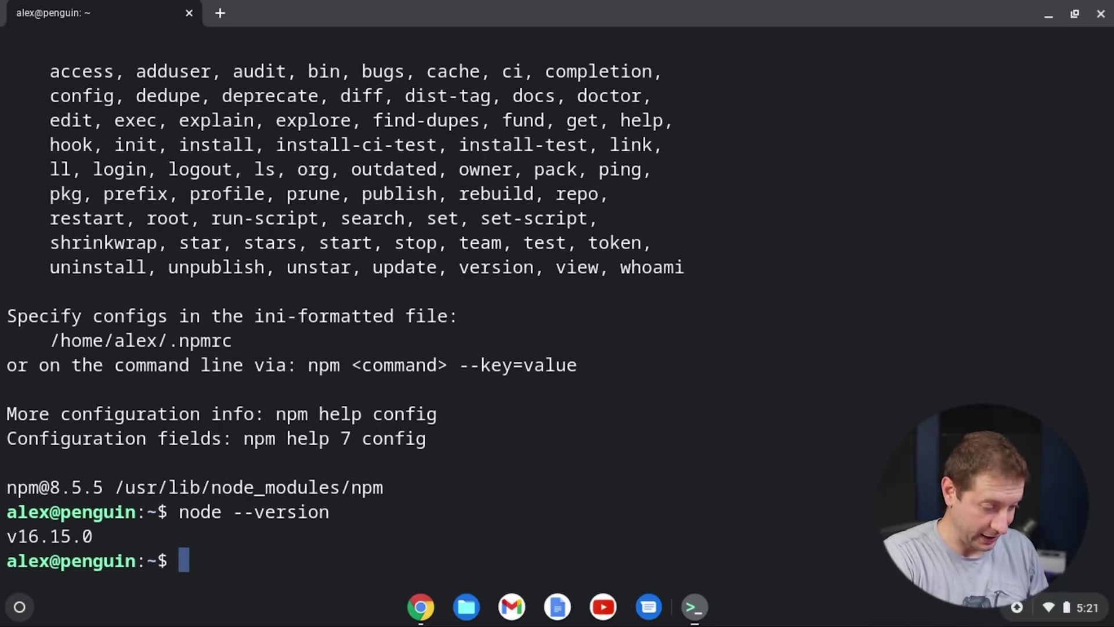
{"action": "type", "text": "npm install -g @angular/c"}
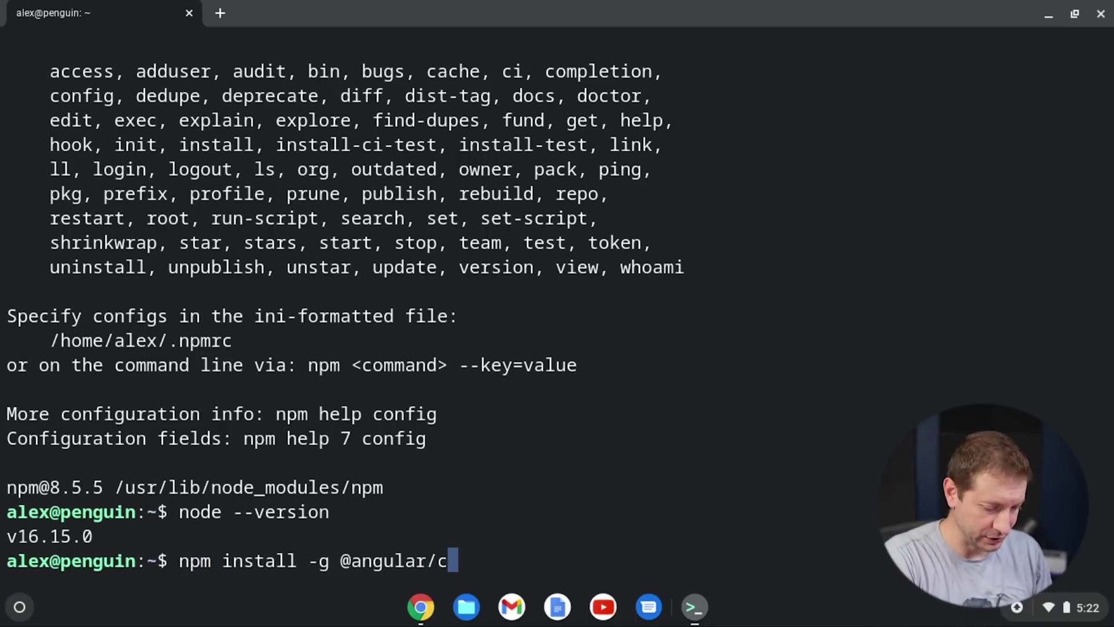
{"action": "type", "text": "li"}
{"action": "key", "text": "Return"}
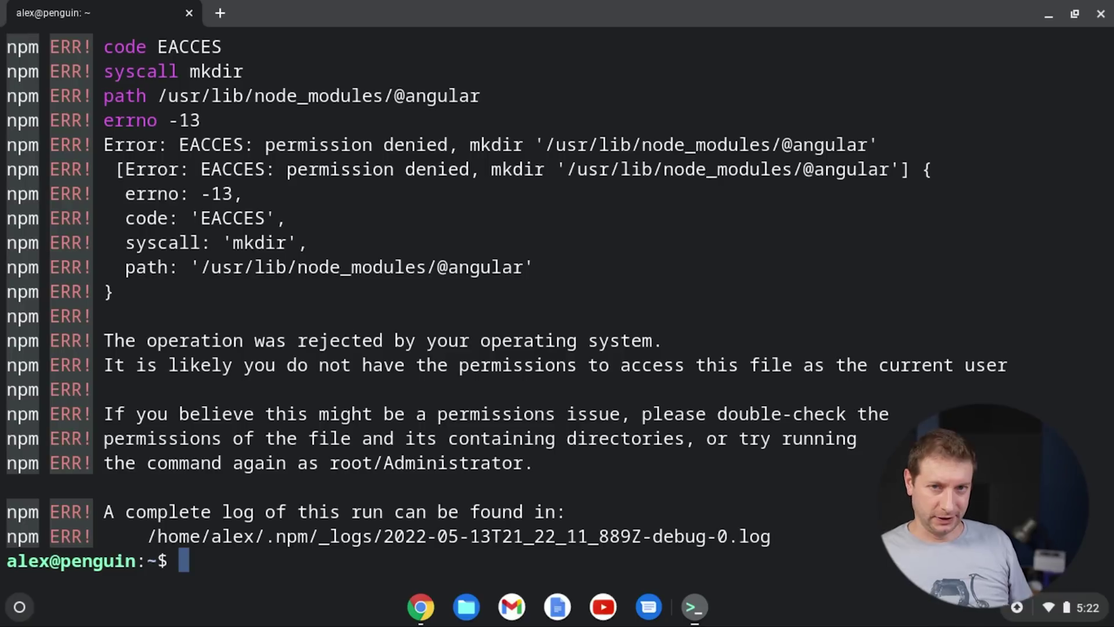
{"action": "key", "text": "Up"}
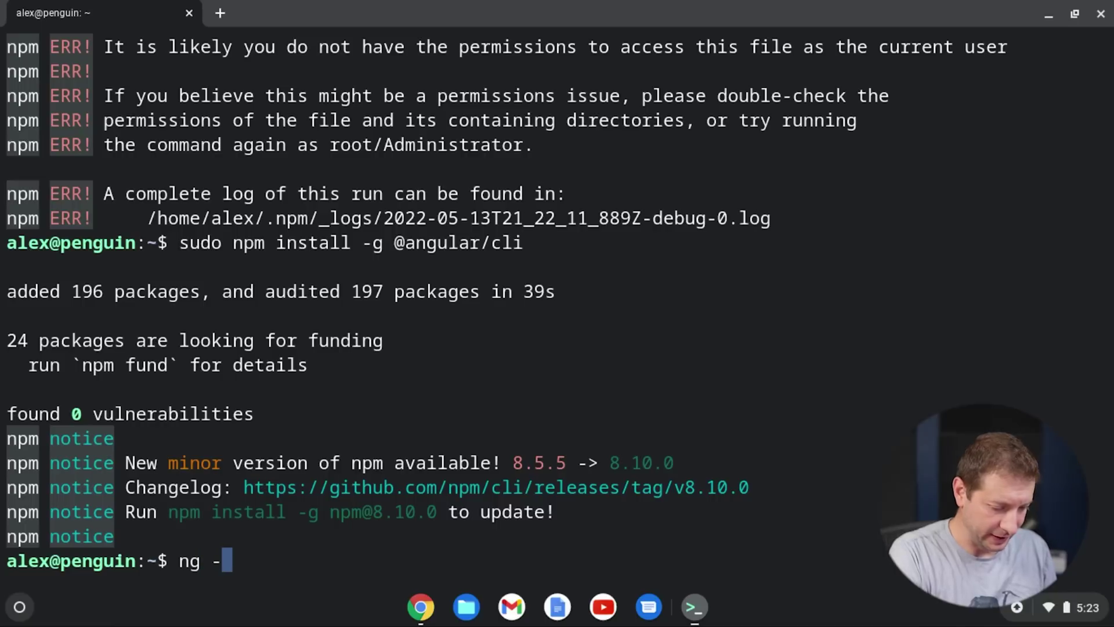
{"action": "type", "text": "sion"}
{"action": "key", "text": "Return"}
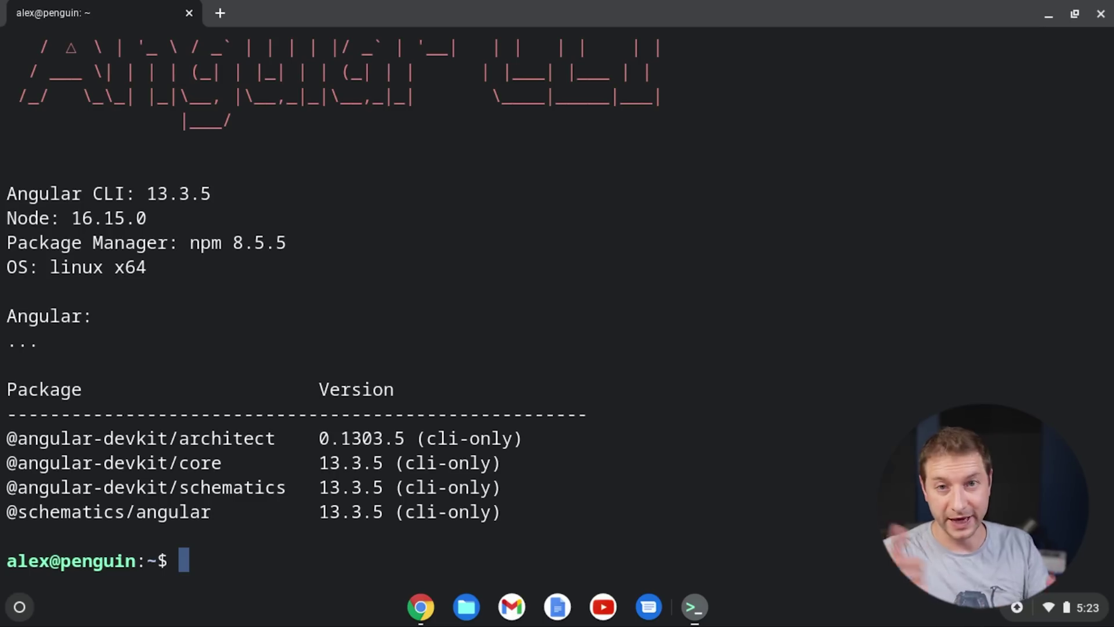
{"action": "key", "text": "Return"}
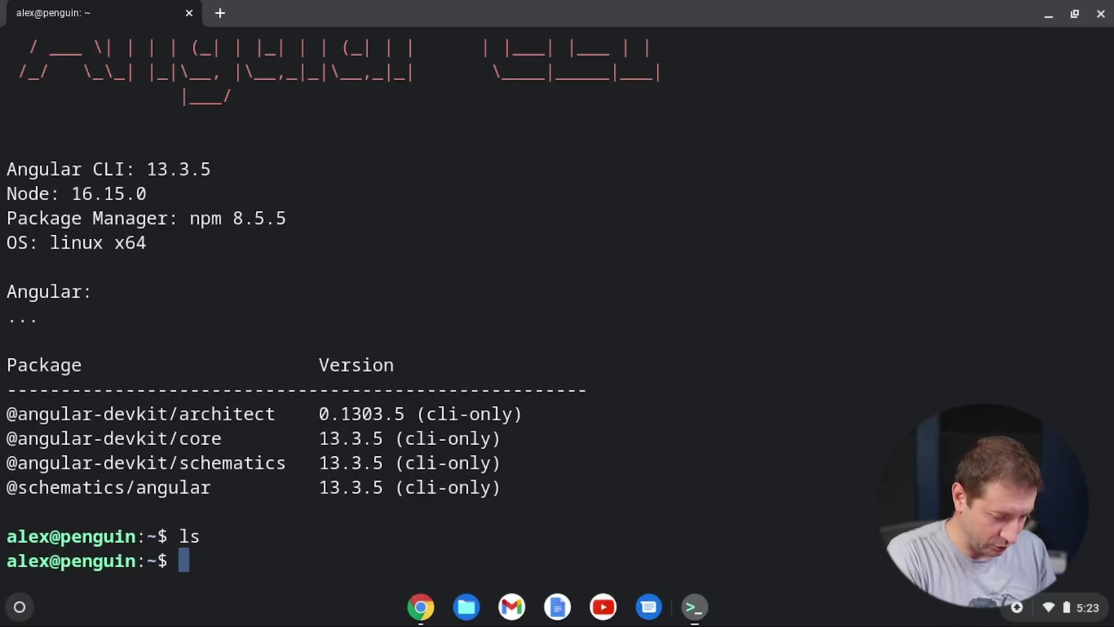
Step: Create ~/Code/ngtest and run ng new myfirstapp inside it
{"action": "type", "text": "mkdir Code"}
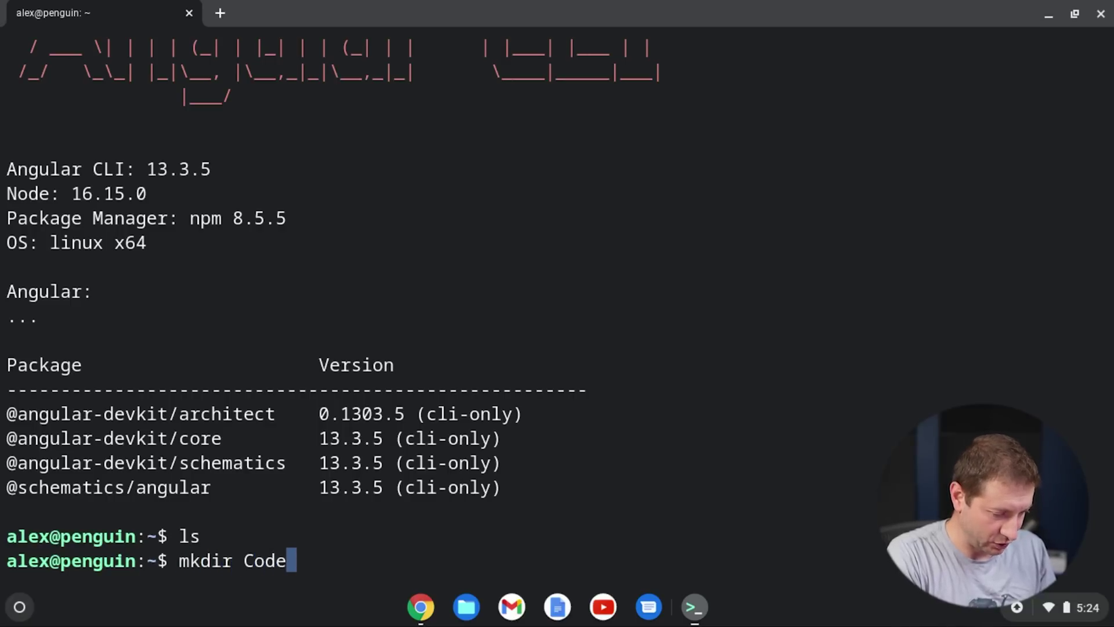
{"action": "key", "text": "Return"}
{"action": "type", "text": "cd Code/"}
{"action": "key", "text": "Return"}
{"action": "type", "text": "mkdir"}
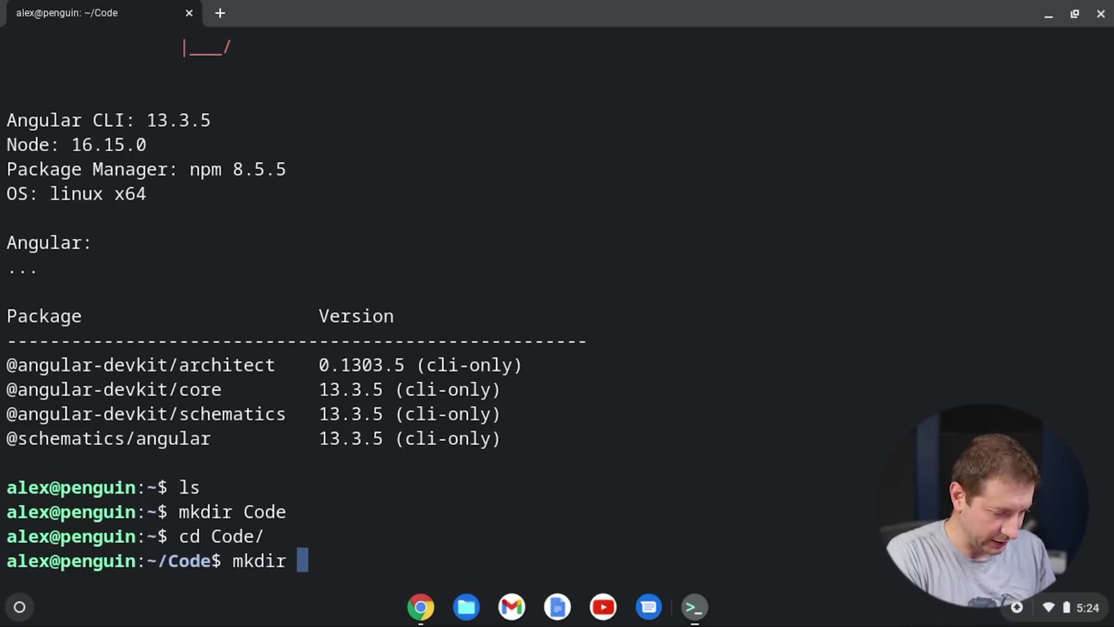
{"action": "type", "text": " ngtest"}
{"action": "key", "text": "Return"}
{"action": "type", "text": "cd "}
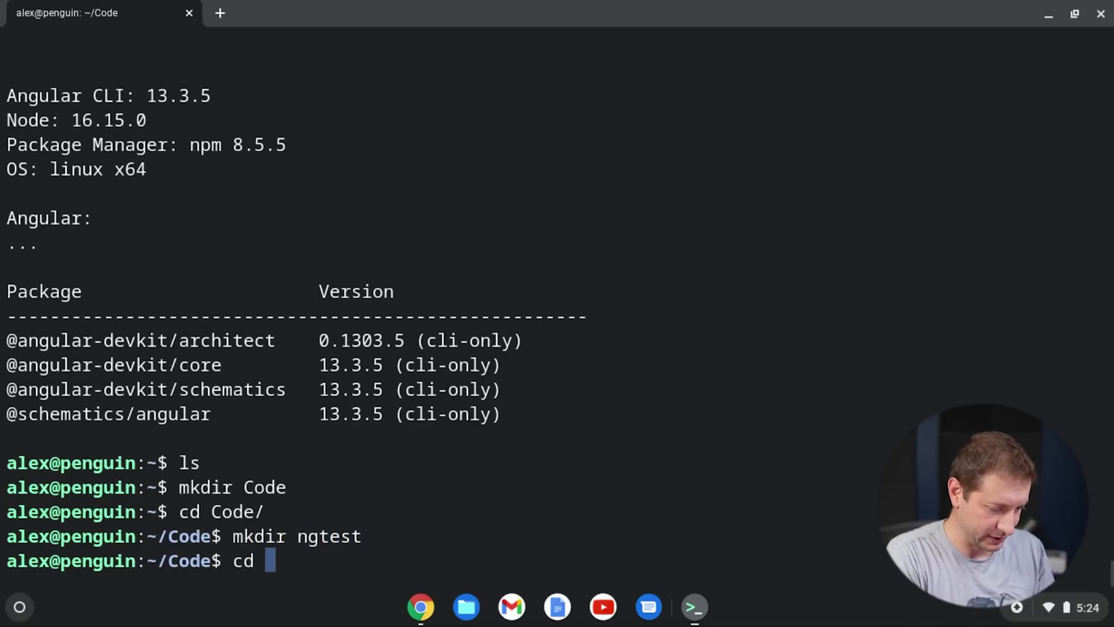
{"action": "type", "text": "n"}
{"action": "key", "text": "Tab"}
{"action": "key", "text": "Return"}
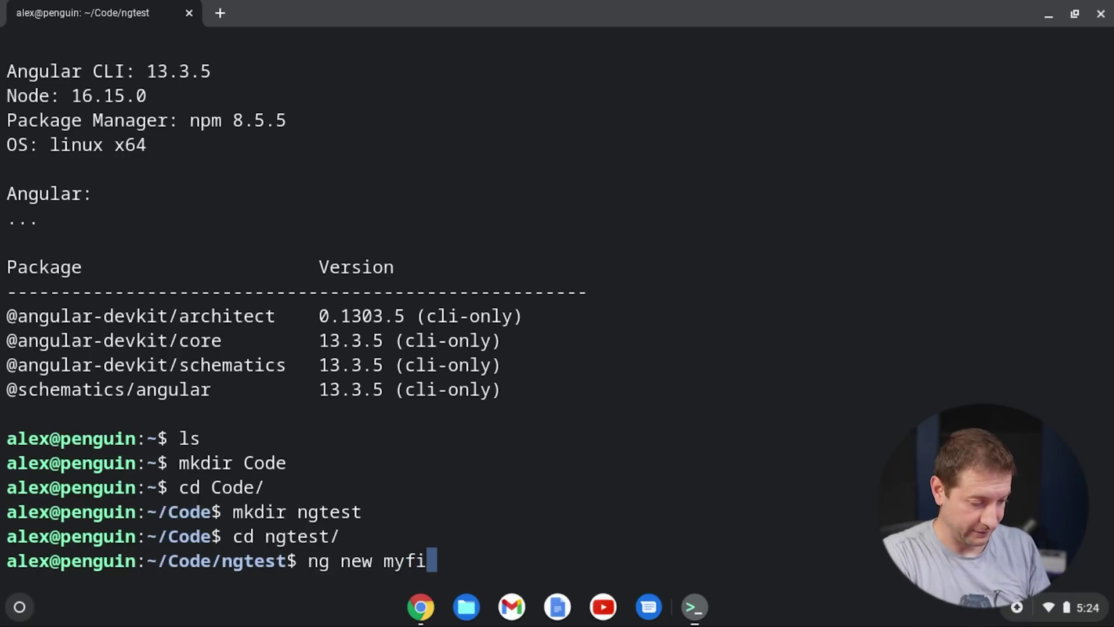
{"action": "key", "text": "Return"}
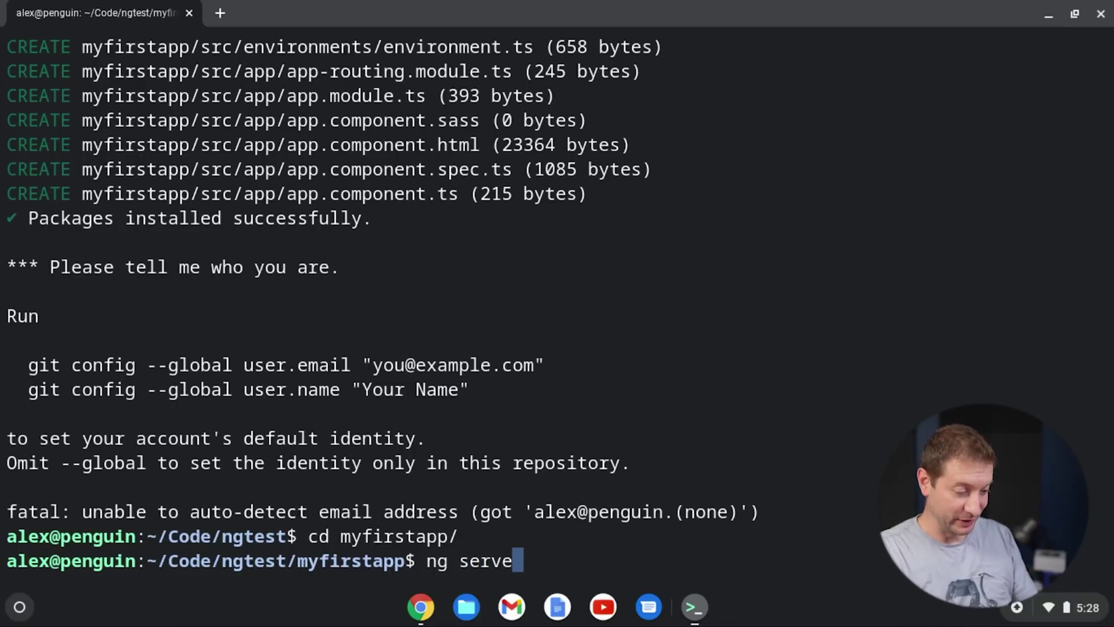
Step: Run ng serve so myfirstapp compiles and listens on localhost:4200
{"action": "key", "text": "Return"}
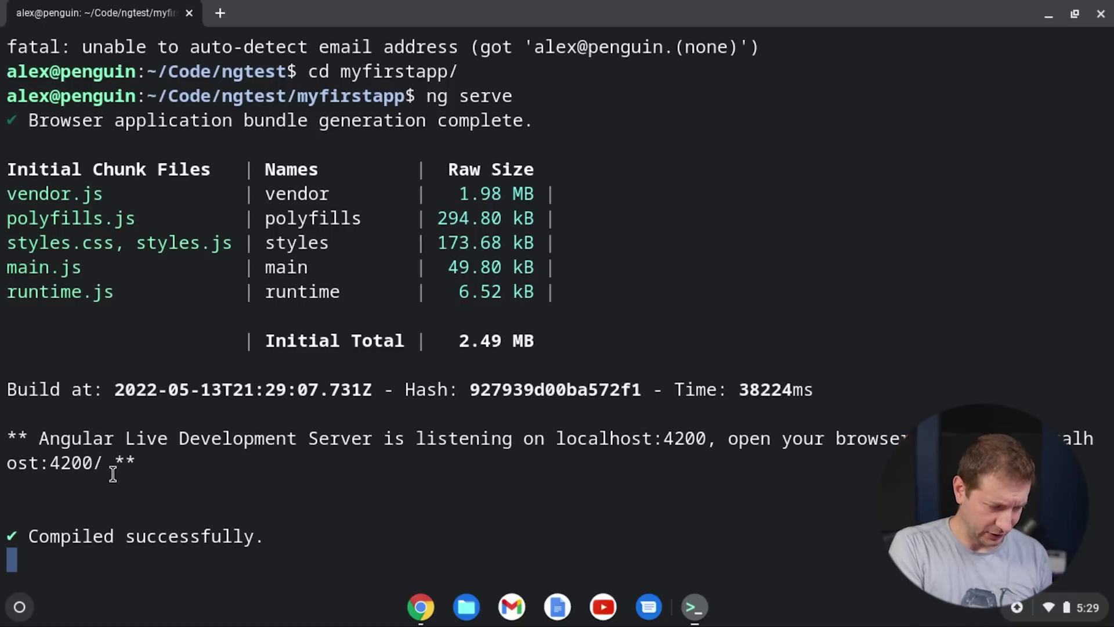
{"action": "left_click", "coordinate": [418, 615]}
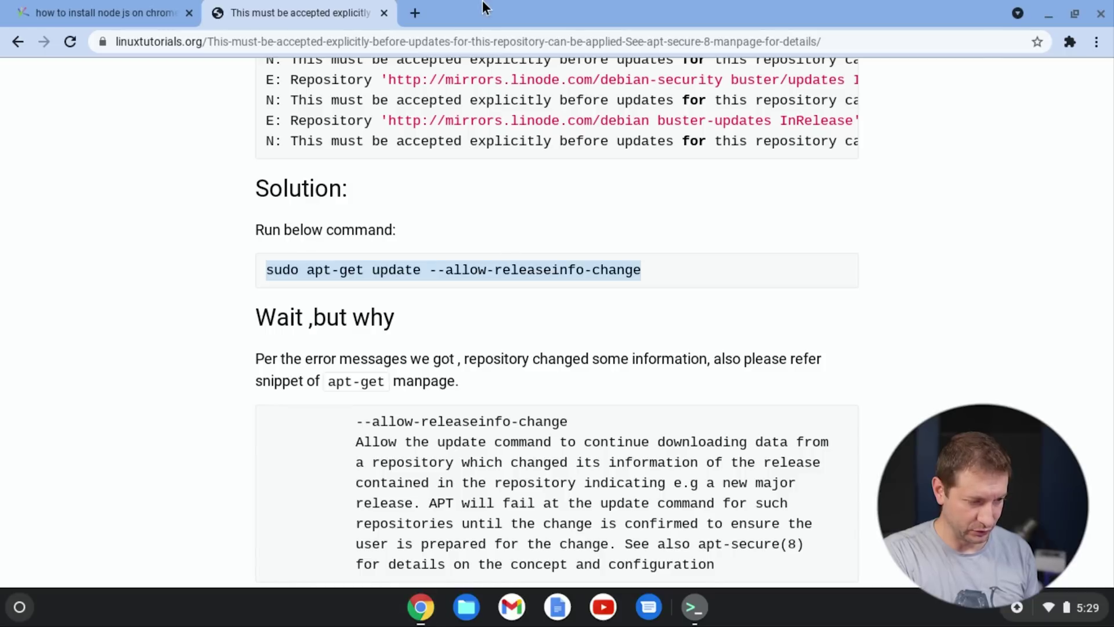
{"action": "left_click", "coordinate": [413, 14]}
{"action": "type", "text": "http://localhost:"}
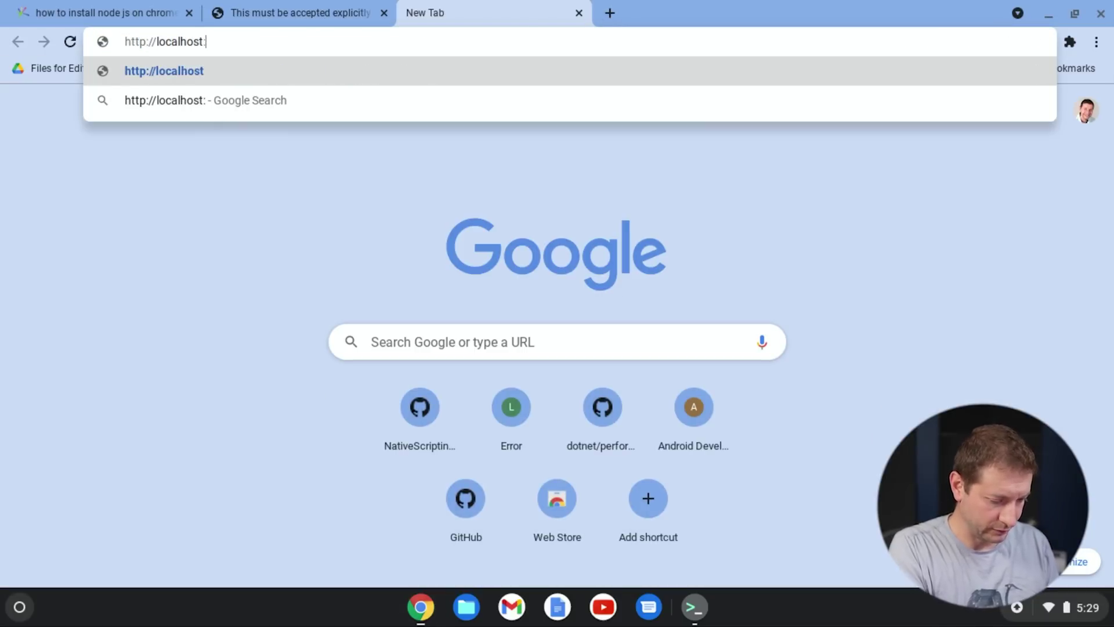
{"action": "type", "text": "4200"}
{"action": "key", "text": "Return"}
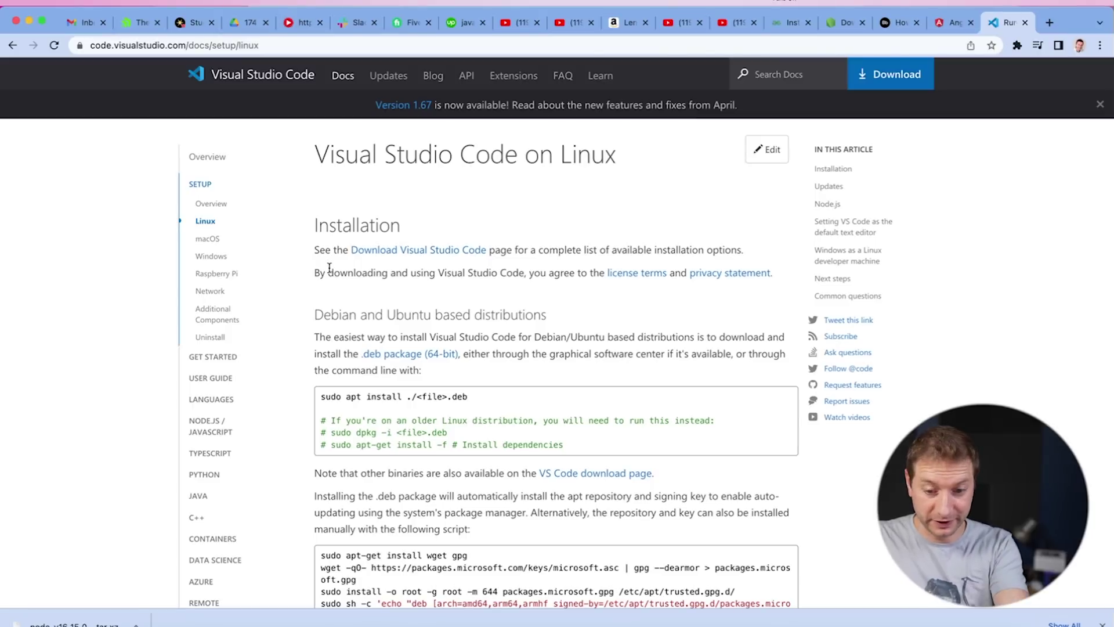
Step: Scroll the VS Code on Linux docs down to the .deb package install commands
{"action": "scroll", "coordinate": [367, 270], "scroll_direction": "down", "scroll_amount": 2}
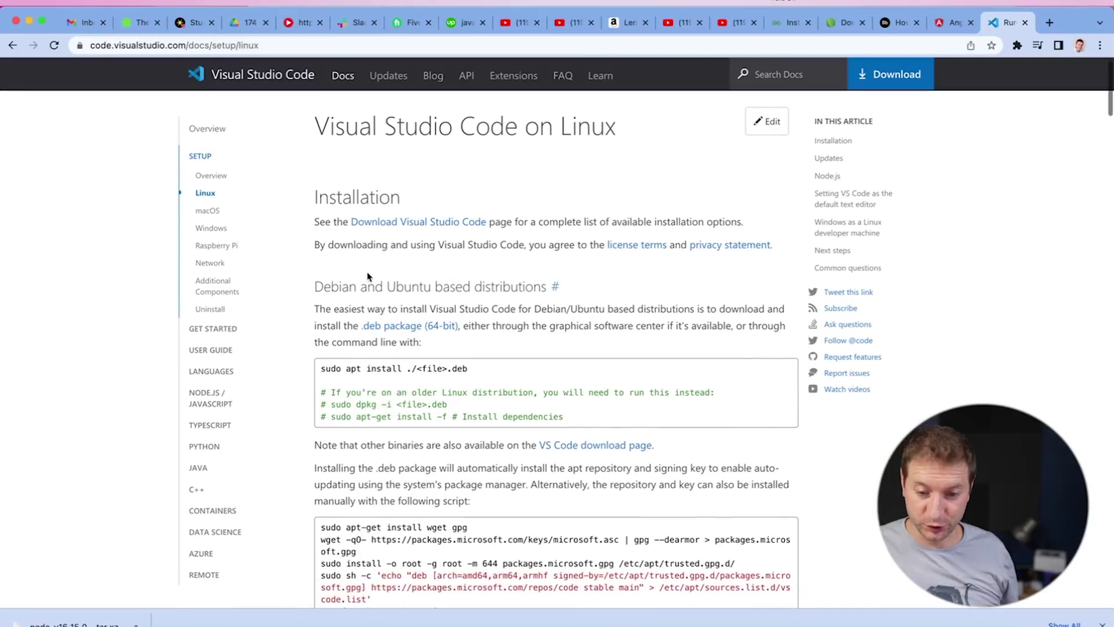
{"action": "scroll", "coordinate": [372, 277], "scroll_direction": "down", "scroll_amount": 1}
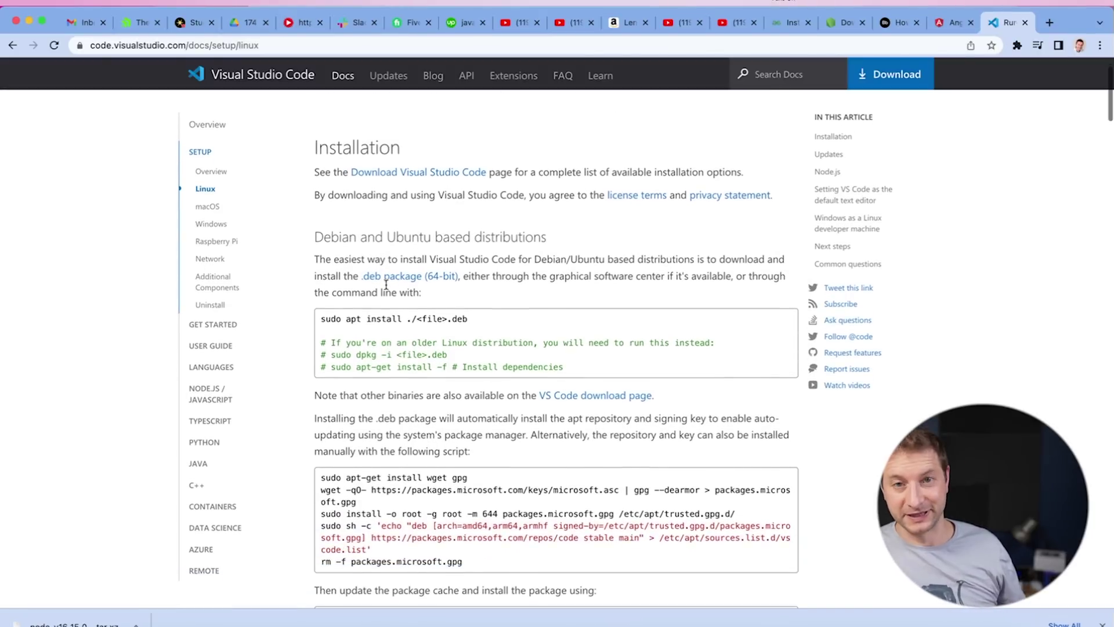